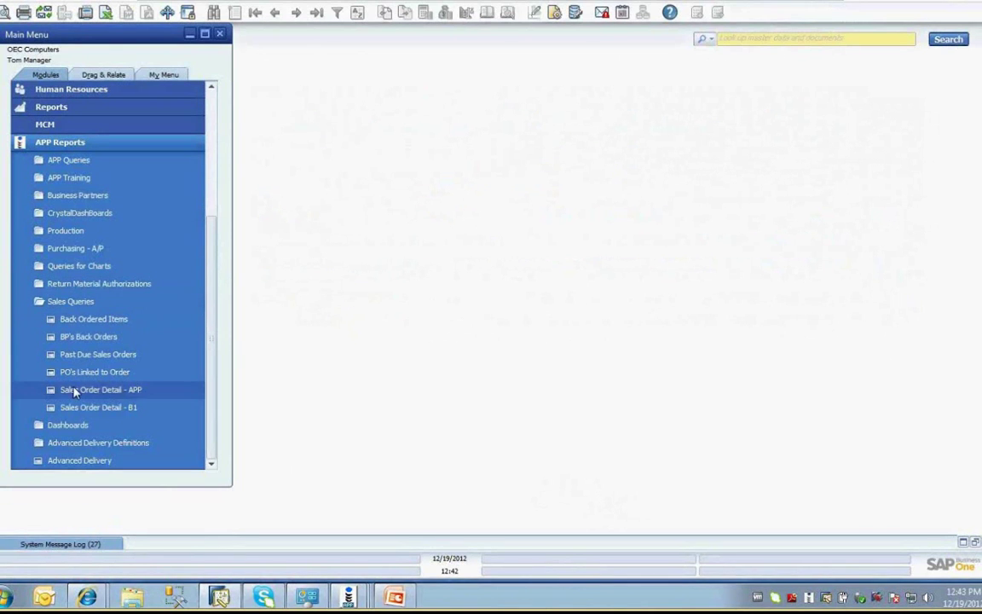
# Step: Run the Sales Order Detail - B1 query and scan across its result columns
pyautogui.click(150, 417)
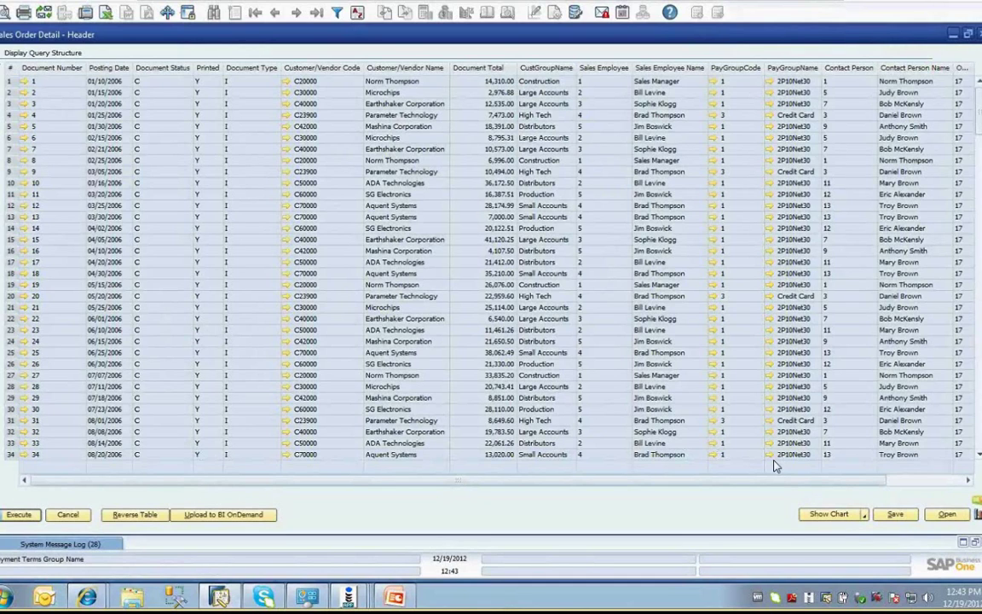
pyautogui.hscroll(2, 776, 465)
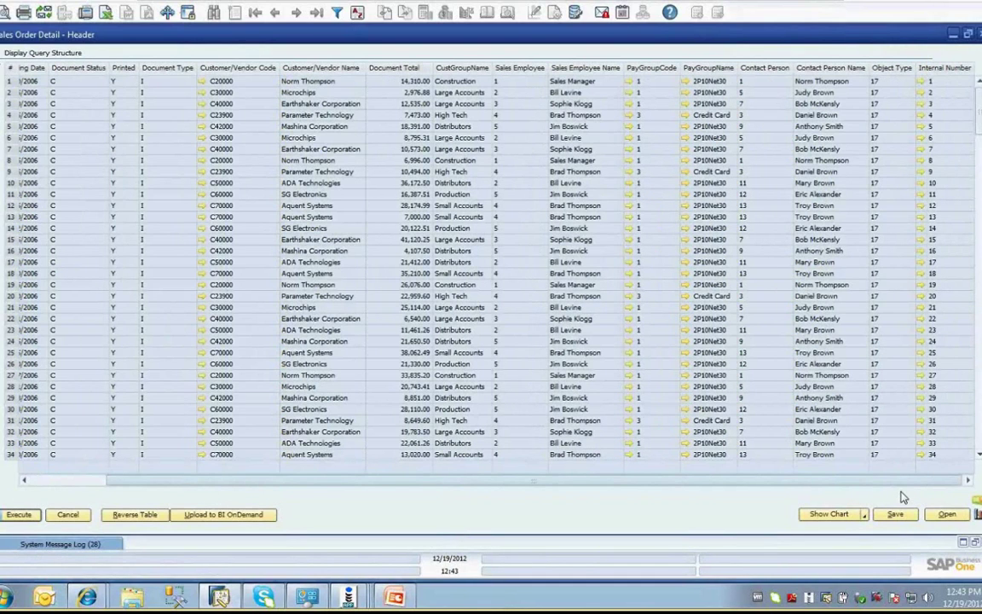
pyautogui.hscroll(-2, 293, 497)
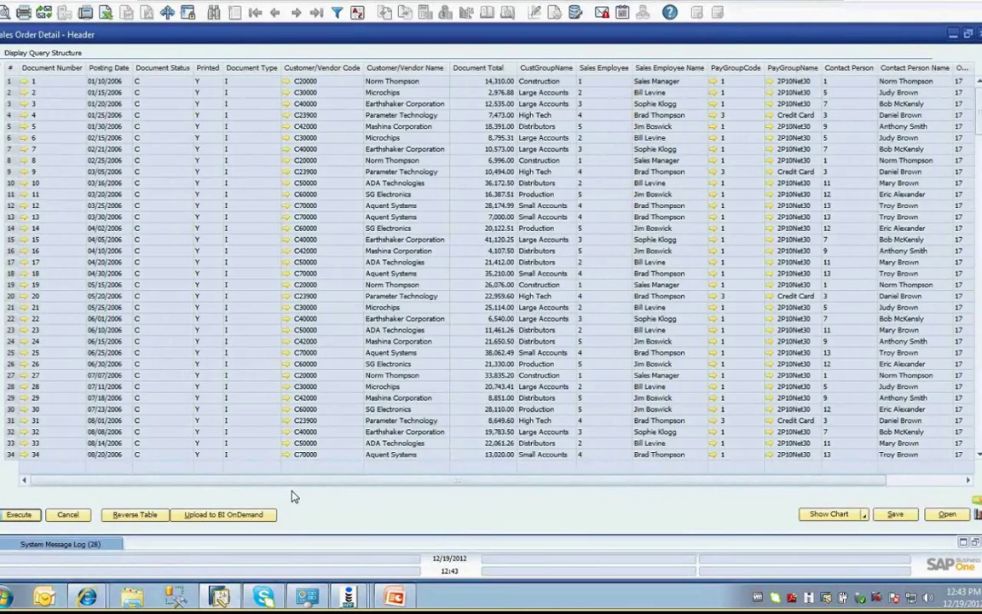
# Step: Sort the B1 orders by Document Total and minimize the results window
pyautogui.keyDown('ctrl'); pyautogui.doubleClick(481, 73); pyautogui.keyUp('ctrl')
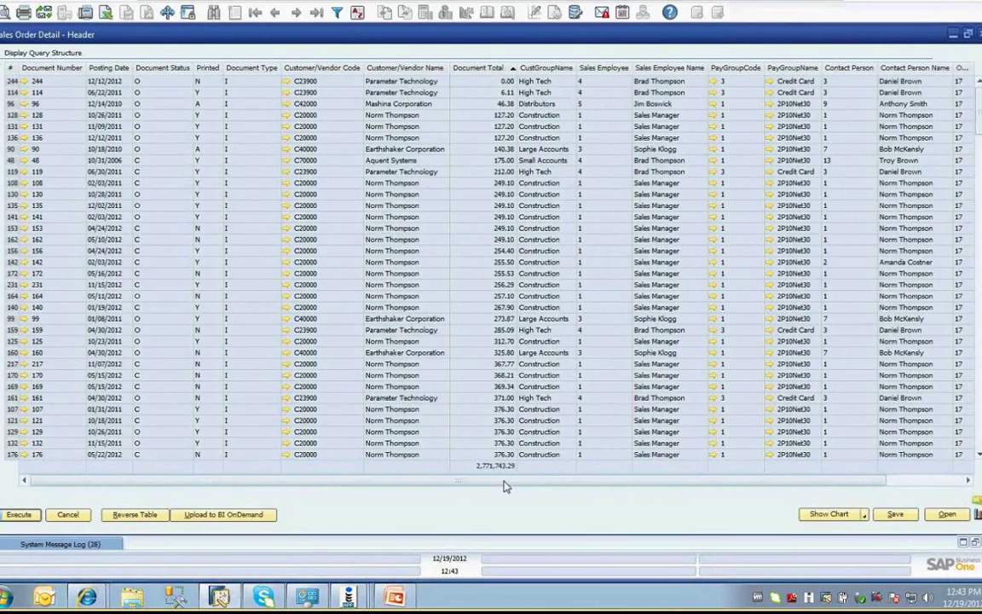
pyautogui.moveTo(503, 481); pyautogui.dragTo(830, 489)
pyautogui.moveTo(262, 483); pyautogui.dragTo(267, 484)
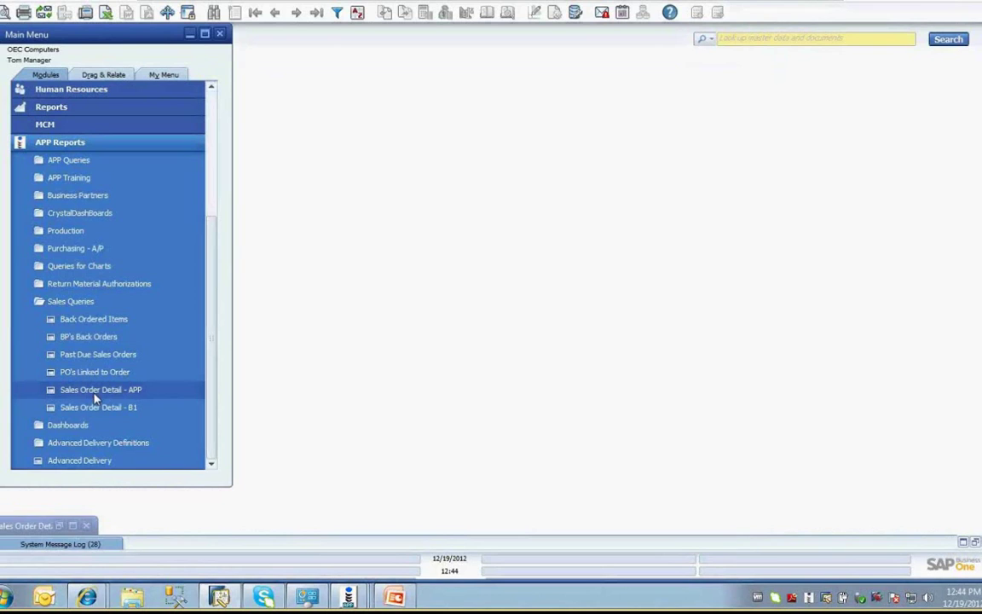
# Step: Open Sales Order Detail - APP grouped by customer group and inspect the Construction group's orders
pyautogui.click(95, 391)
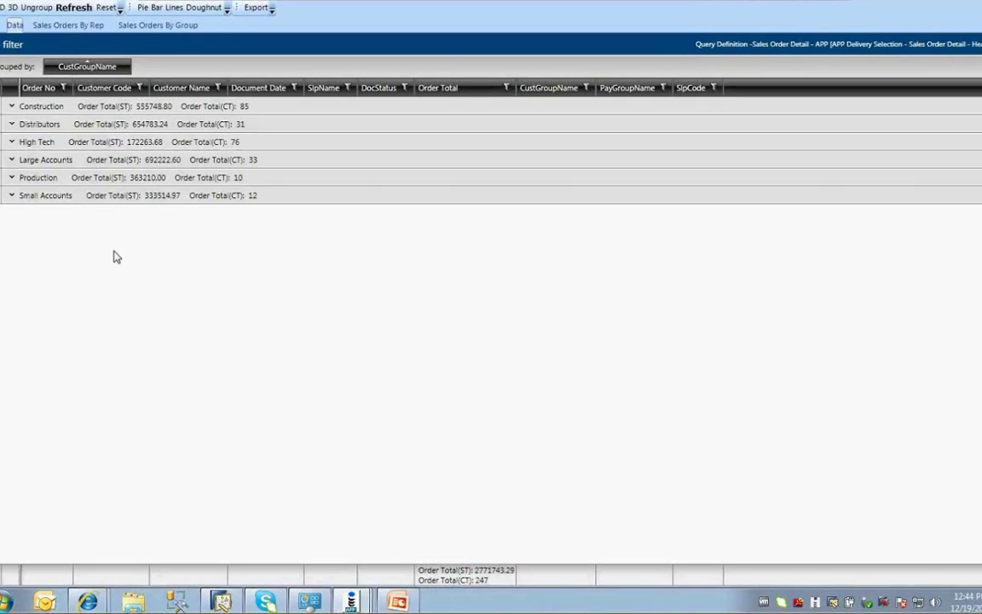
pyautogui.moveTo(80, 75)
pyautogui.click(11, 107)
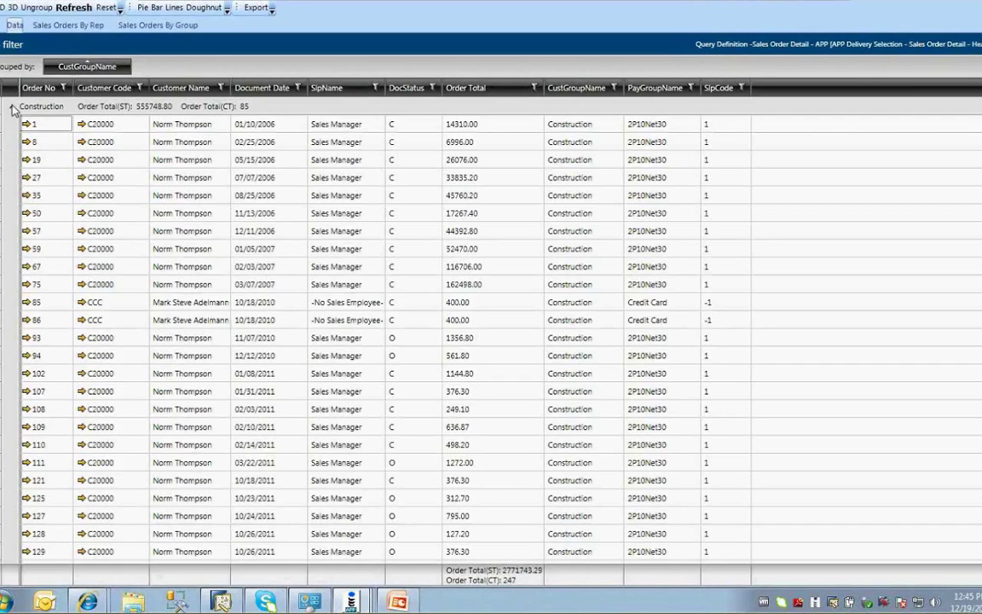
pyautogui.click(26, 267)
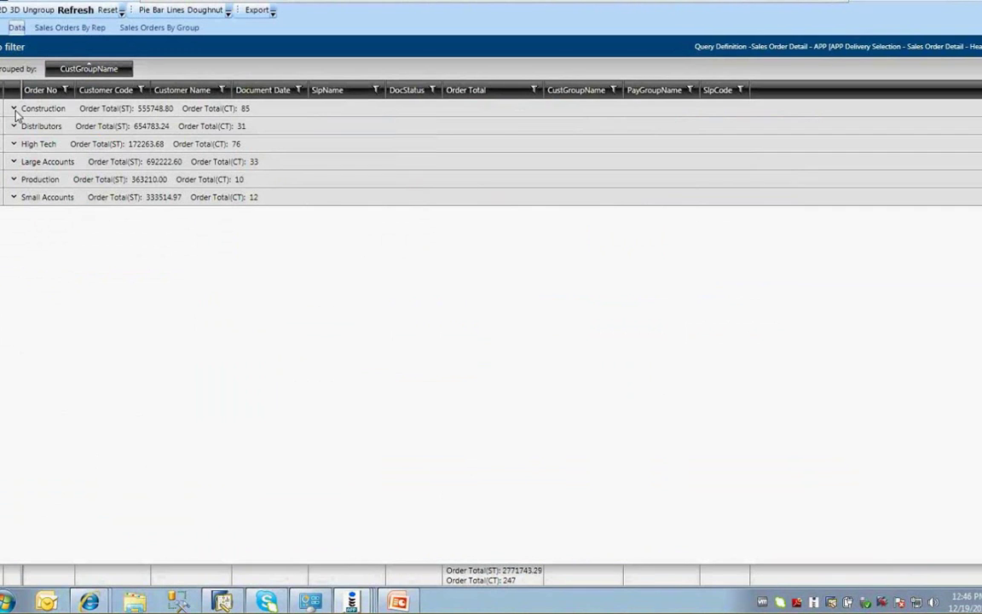
pyautogui.click(14, 109)
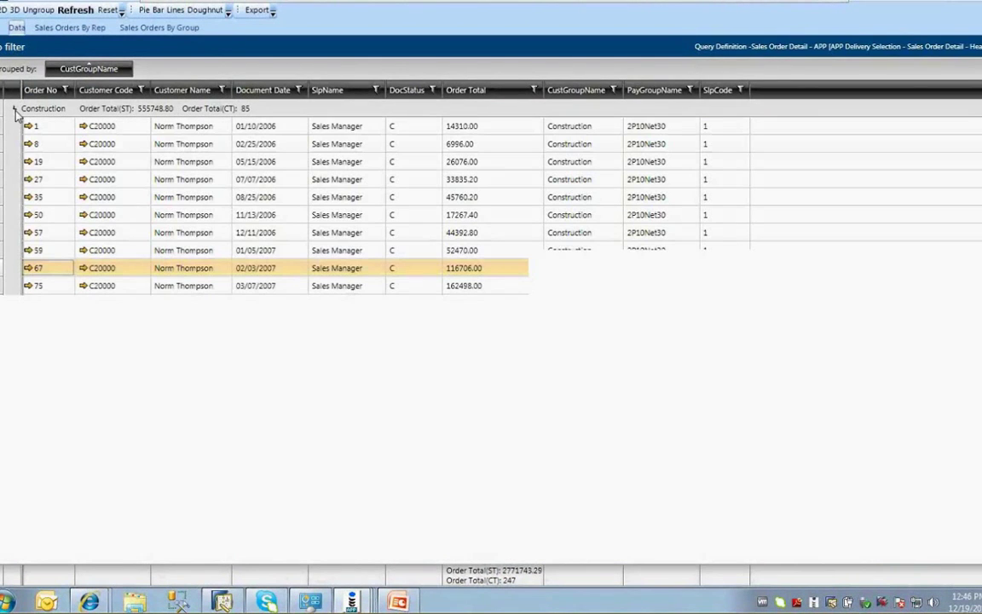
pyautogui.click(14, 109)
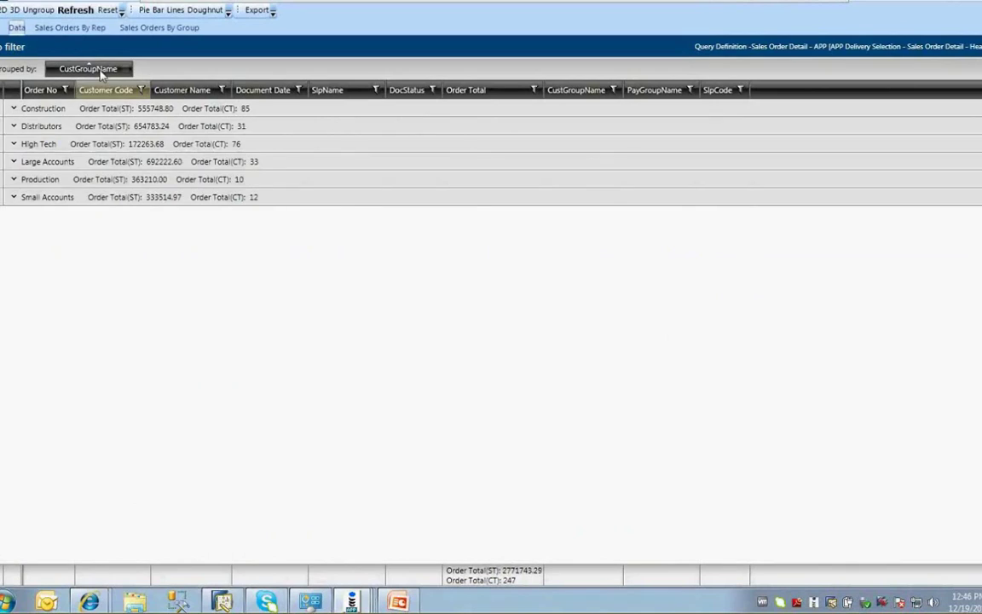
# Step: Nest a Customer Name grouping under CustGroupName, checking Construction and High Tech's Parameter Technology
pyautogui.moveTo(101, 89); pyautogui.dragTo(175, 96)
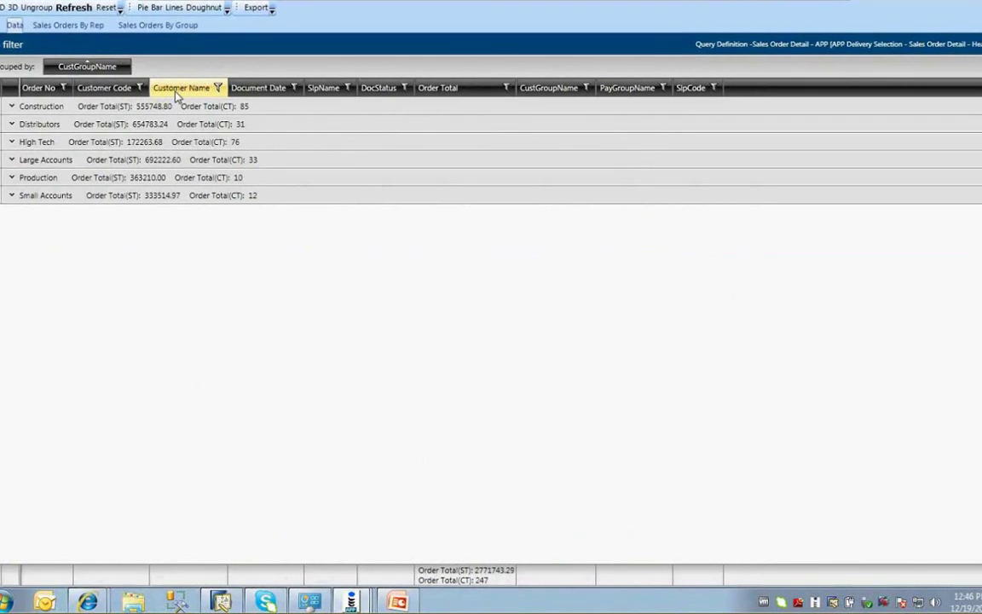
pyautogui.moveTo(176, 92); pyautogui.dragTo(187, 70)
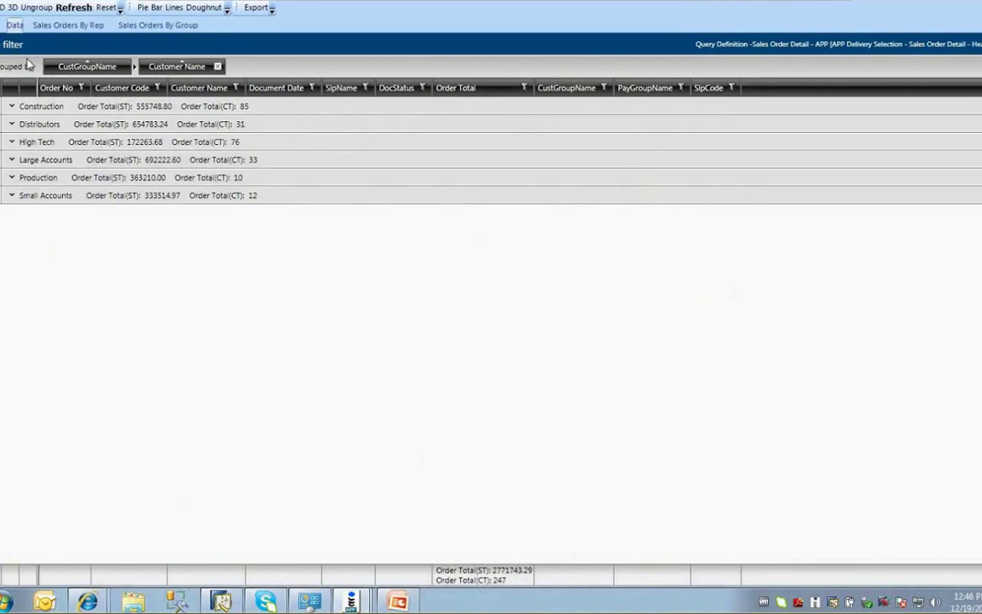
pyautogui.click(11, 106)
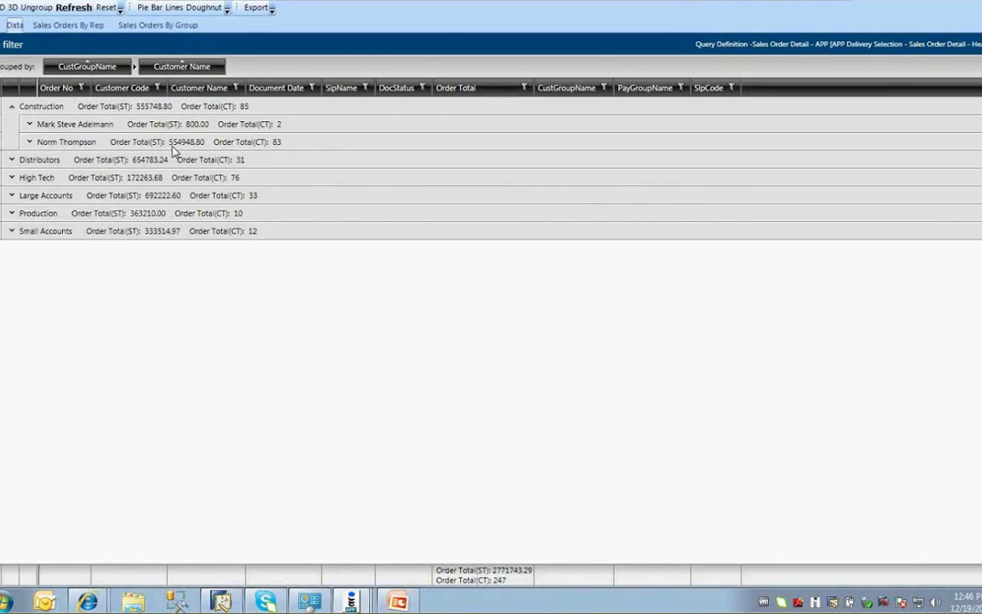
pyautogui.click(12, 179)
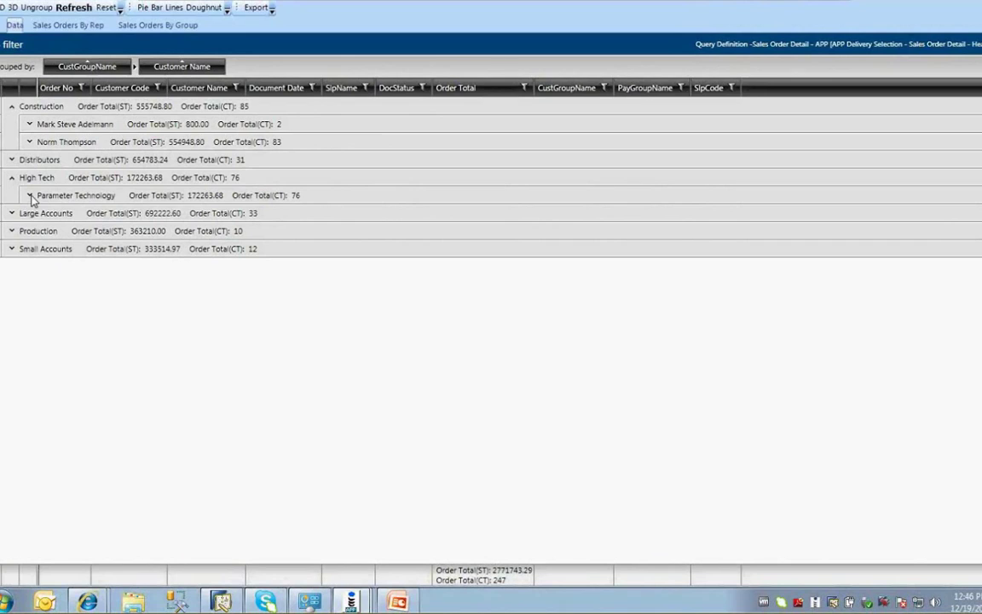
pyautogui.click(29, 195)
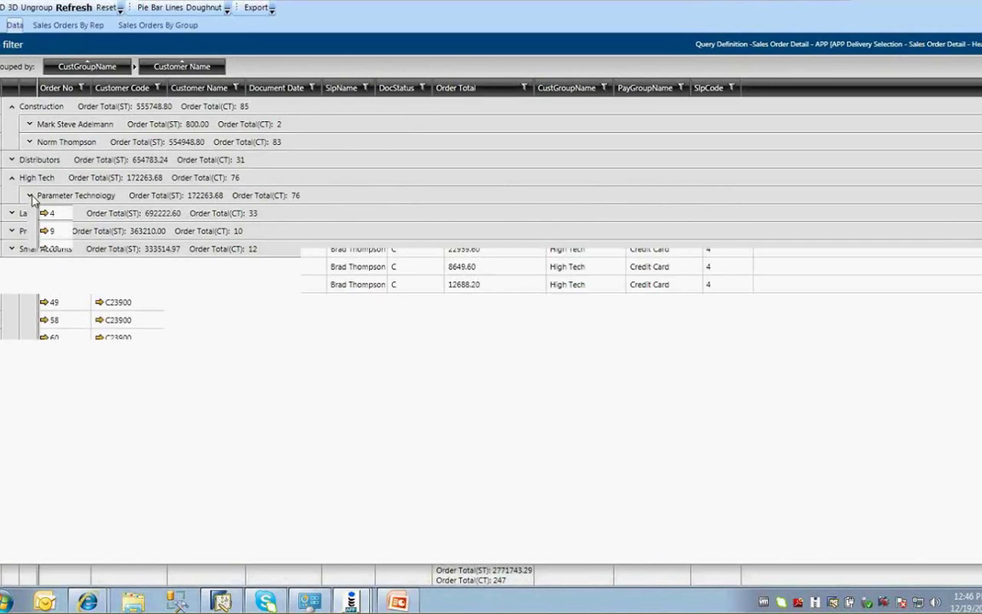
pyautogui.click(12, 195)
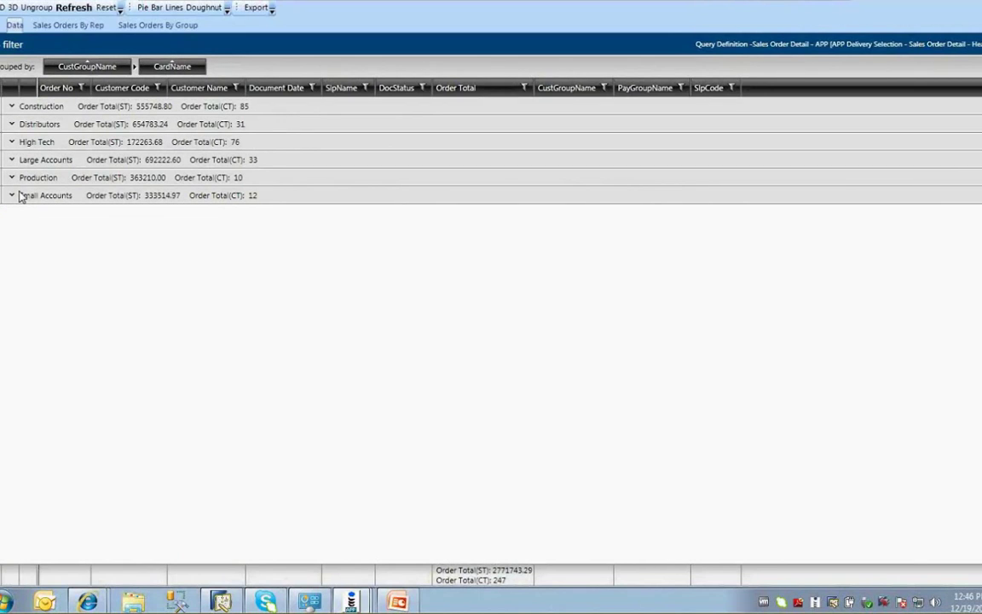
# Step: Filter DocStatus to 'Is equal to' O and expand the Construction group
pyautogui.click(11, 106)
pyautogui.click(30, 142)
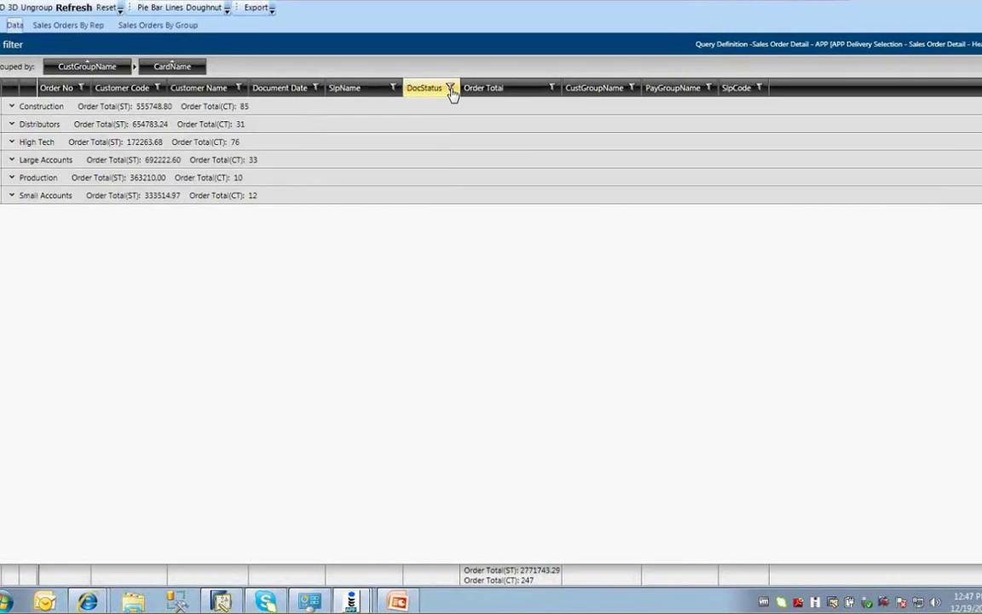
pyautogui.click(451, 89)
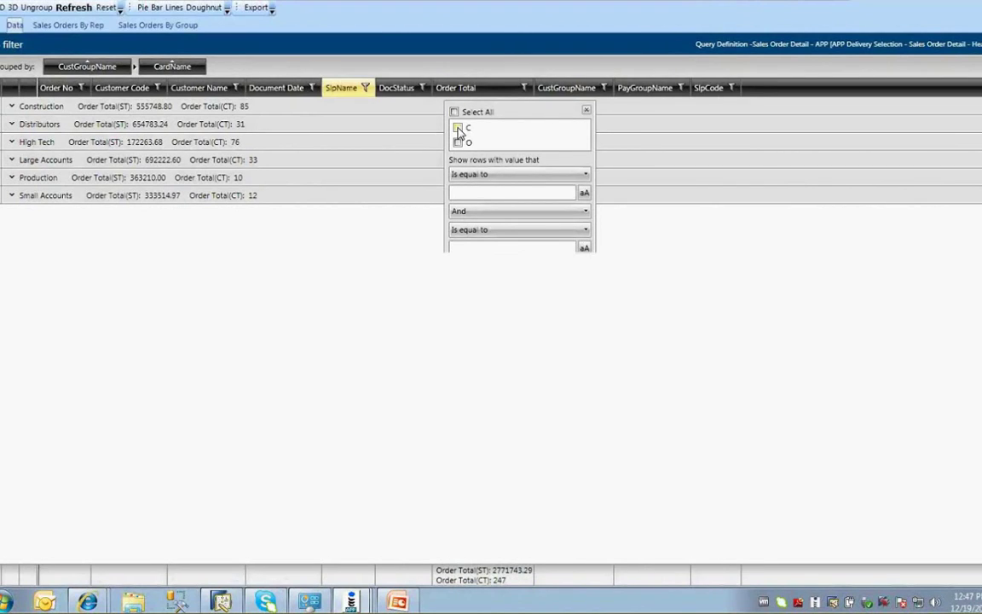
pyautogui.click(365, 88)
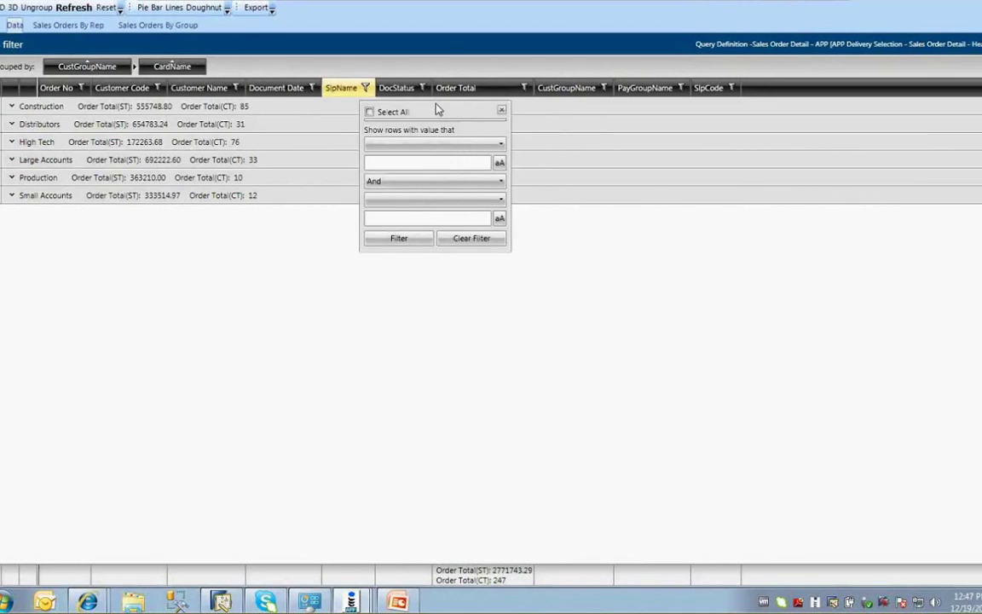
pyautogui.click(423, 89)
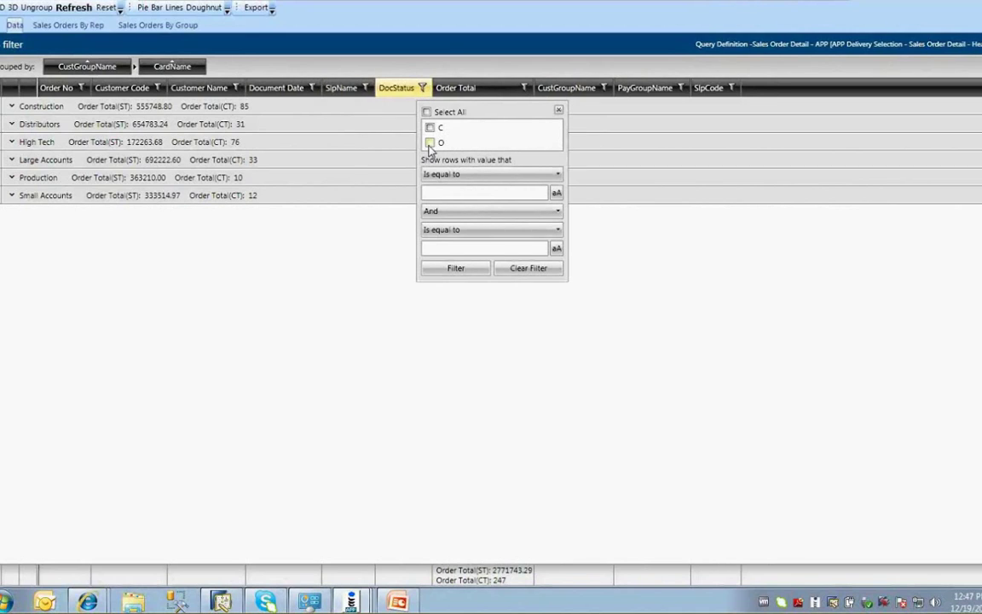
pyautogui.click(430, 143)
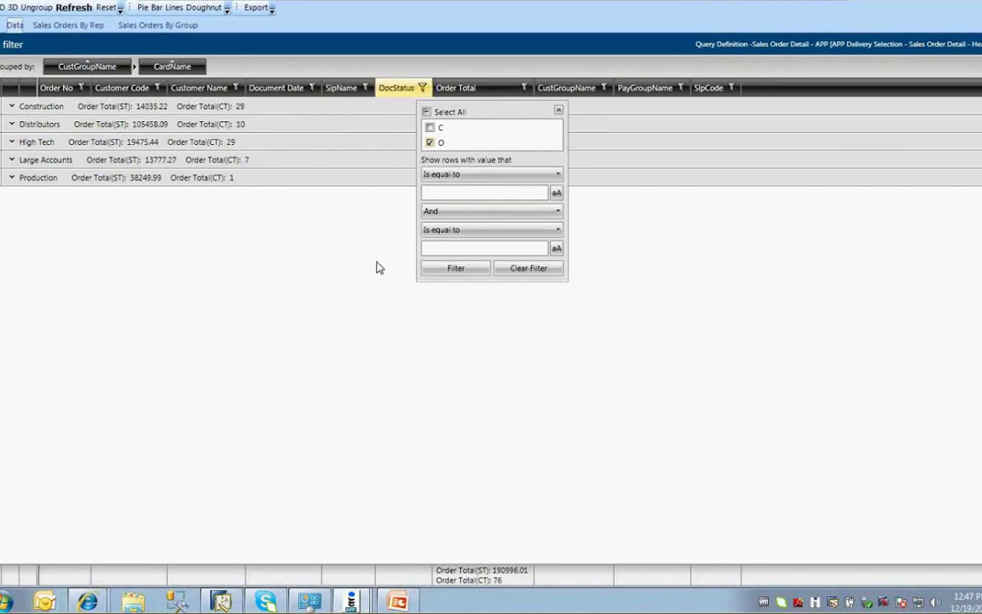
pyautogui.click(476, 178)
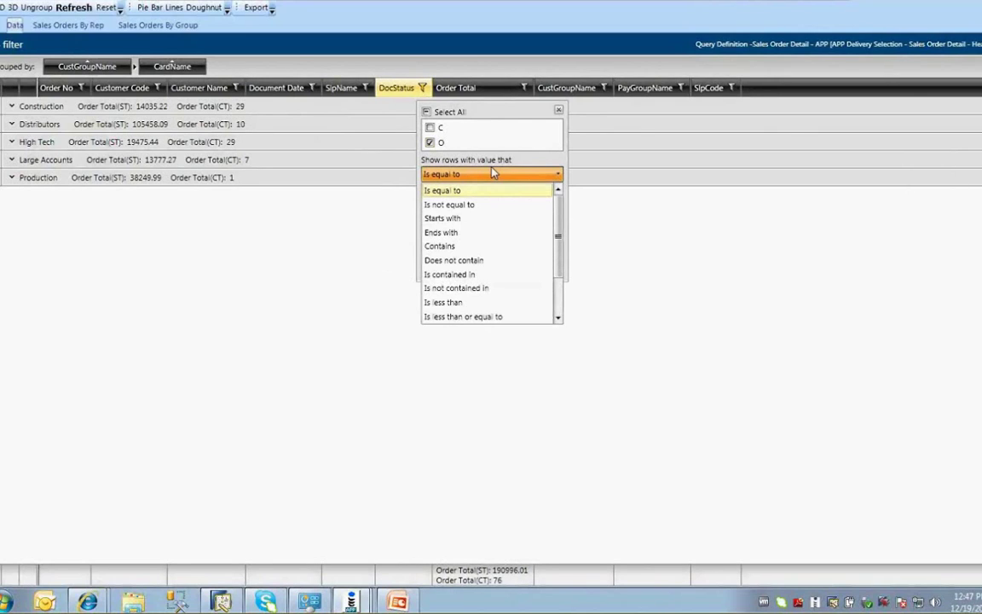
pyautogui.click(486, 364)
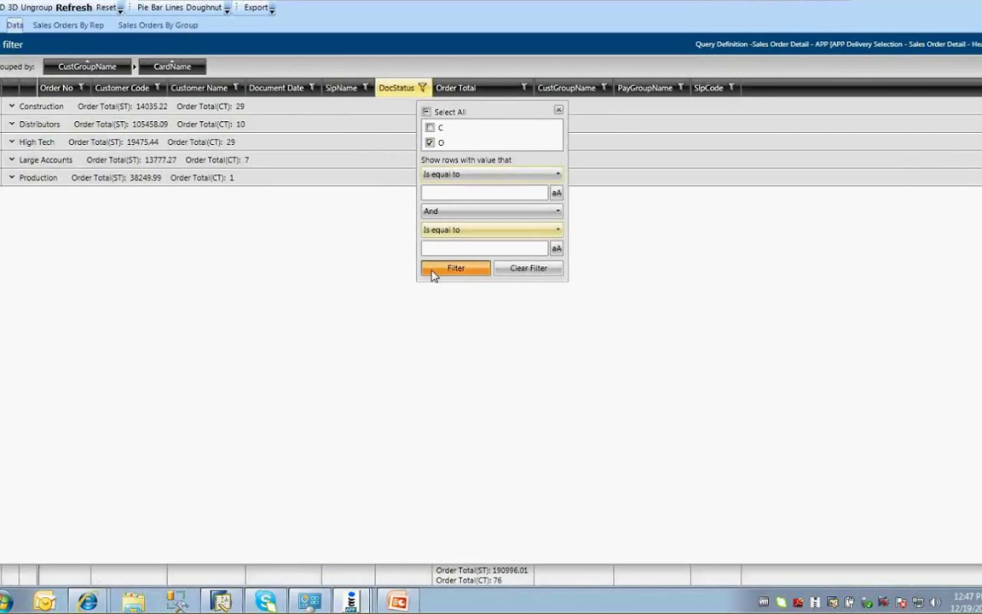
pyautogui.click(341, 281)
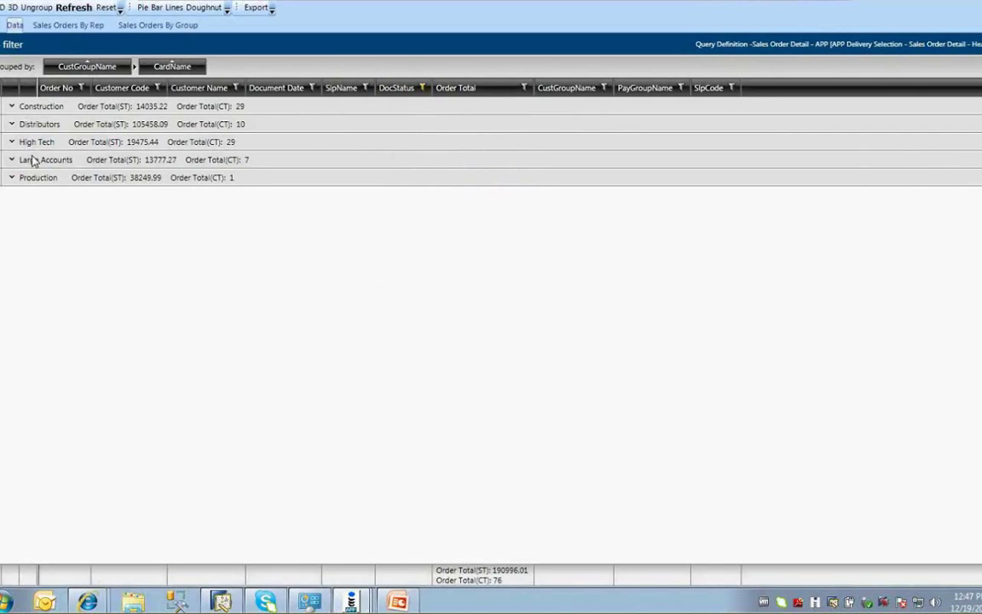
pyautogui.click(12, 108)
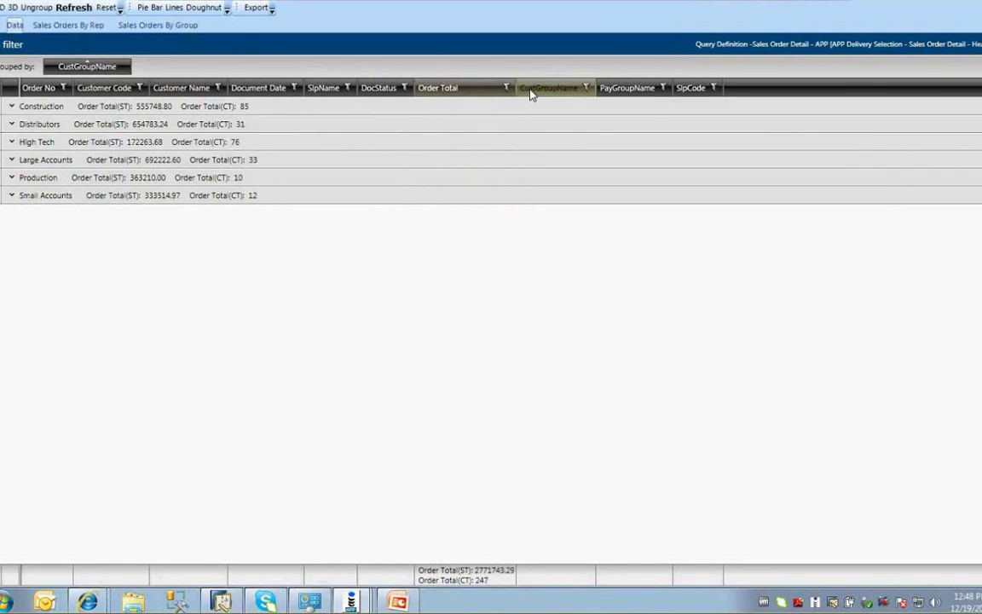
# Step: Set the Order Total filter to 'Is greater than' 100000
pyautogui.click(507, 87)
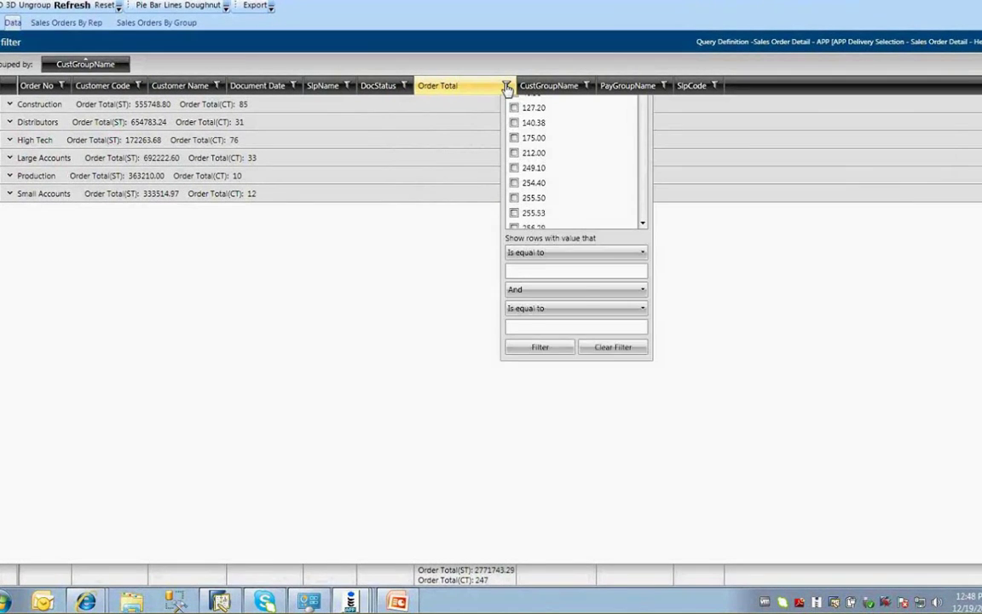
pyautogui.click(532, 319)
pyautogui.press('Down')
pyautogui.press('Down')
pyautogui.press('Down')
pyautogui.press('Down')
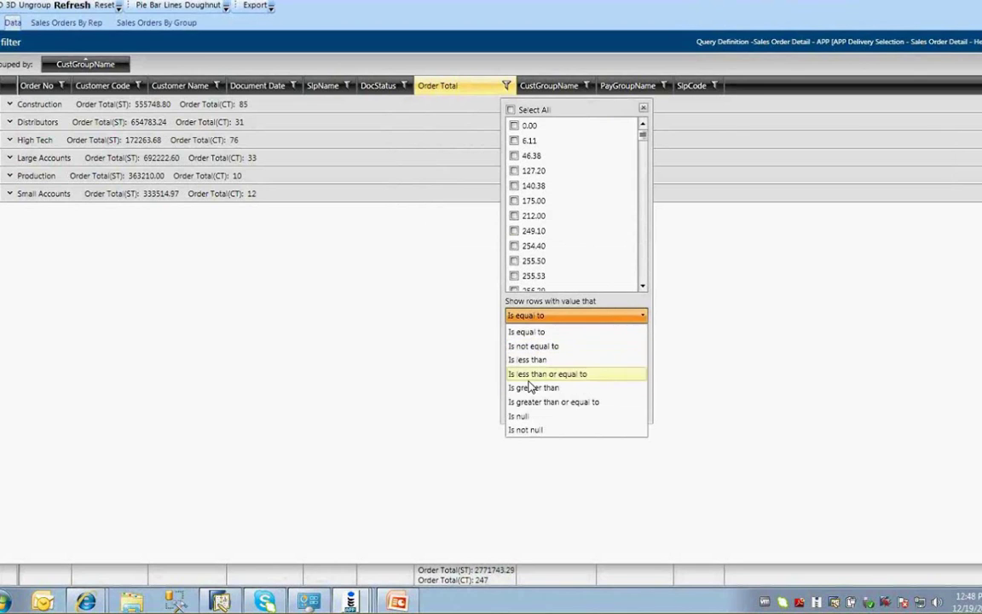
pyautogui.press('Return')
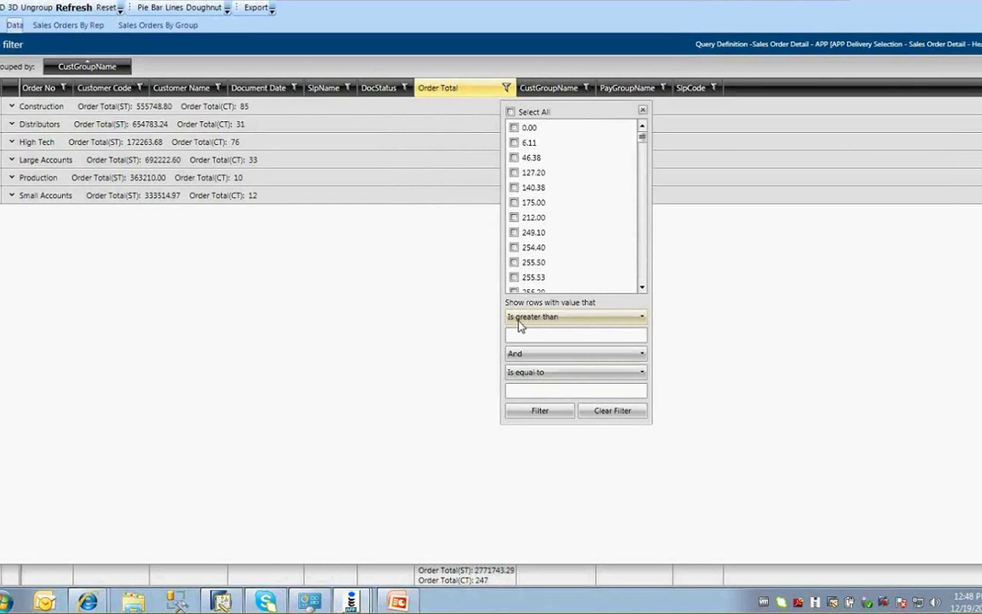
pyautogui.click(520, 334)
pyautogui.write('100000')
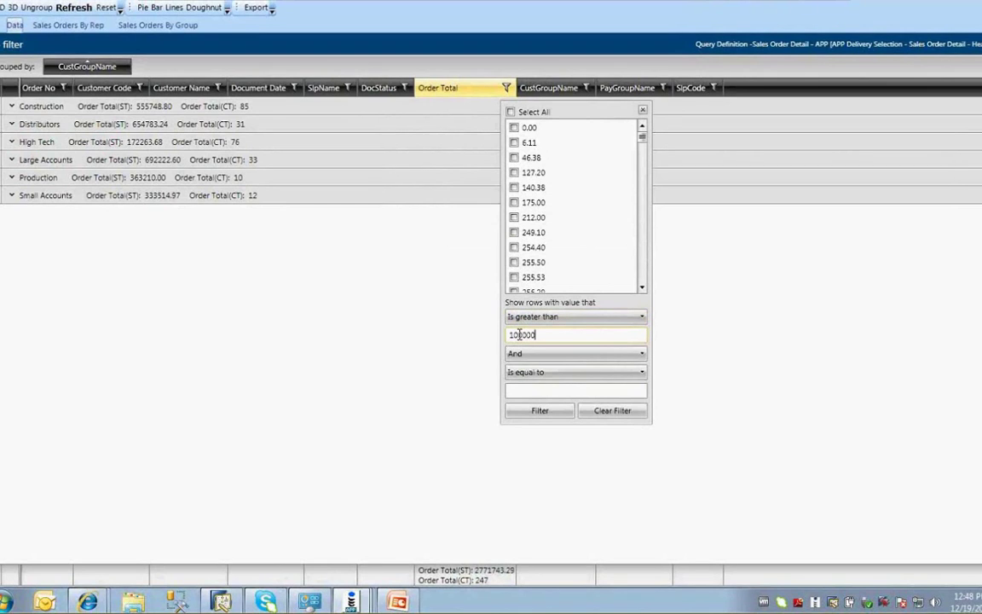
pyautogui.click(430, 324)
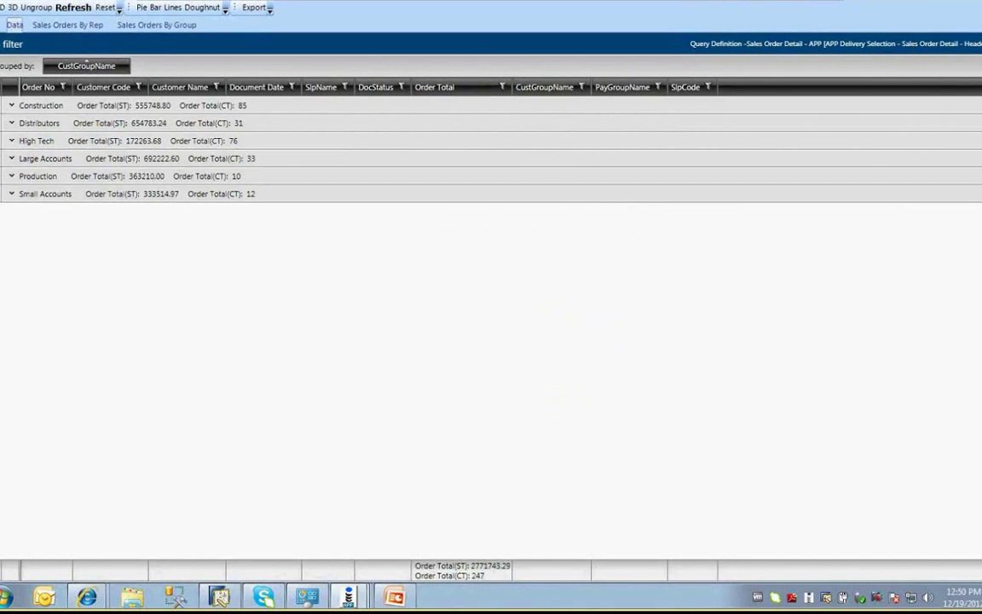
# Step: Check the Small Accounts orders, then show the Sales Orders By Group chart
pyautogui.click(12, 194)
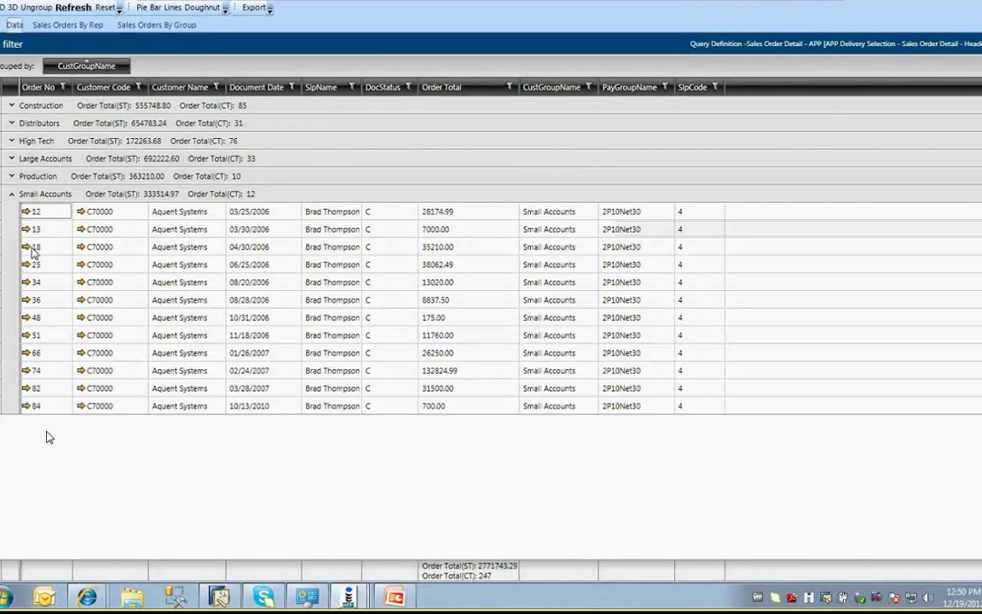
pyautogui.click(11, 193)
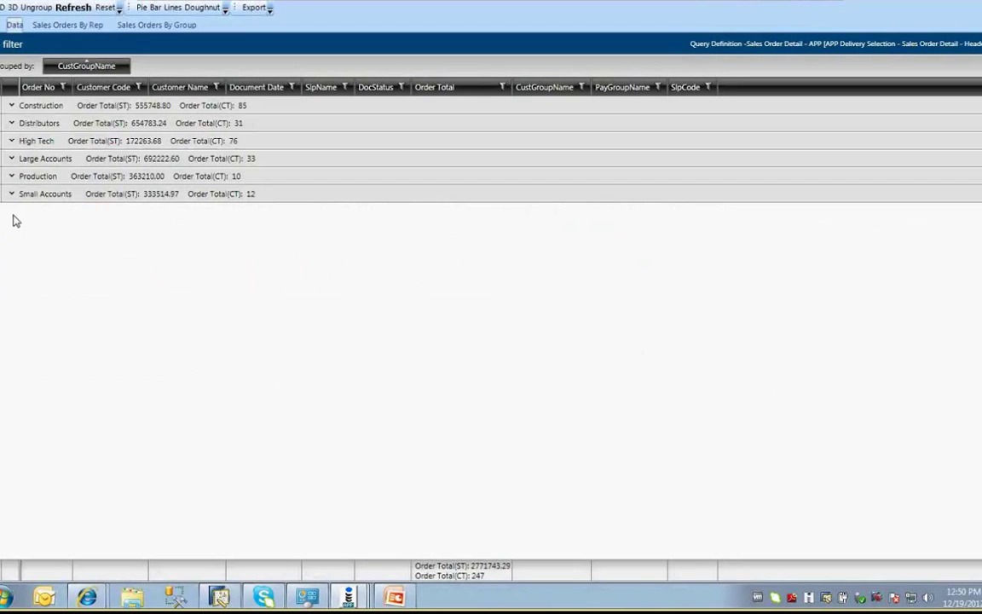
pyautogui.click(161, 26)
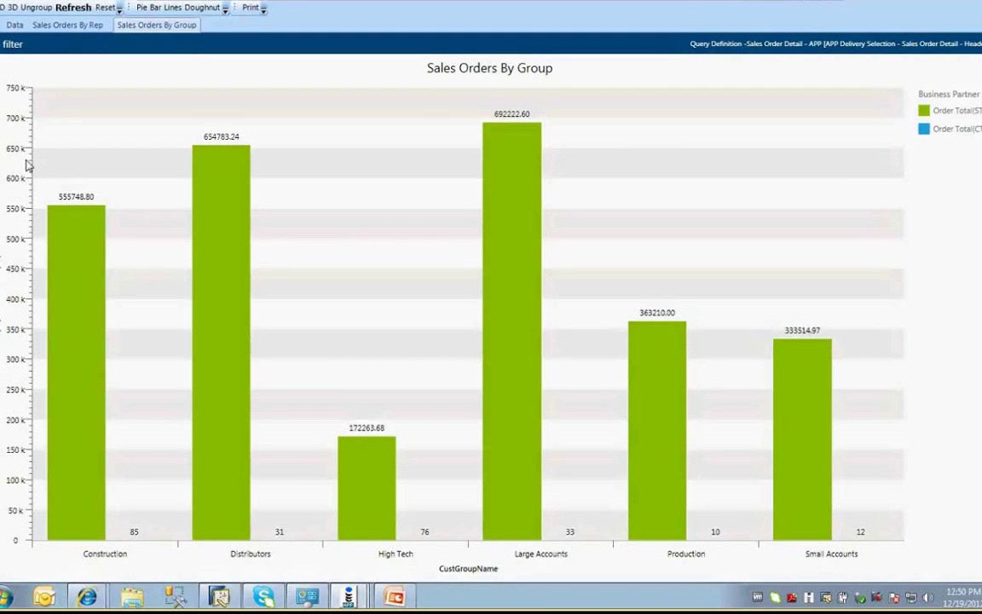
# Step: Switch from the group chart back to the Data grid of customer-group subtotals
pyautogui.click(15, 28)
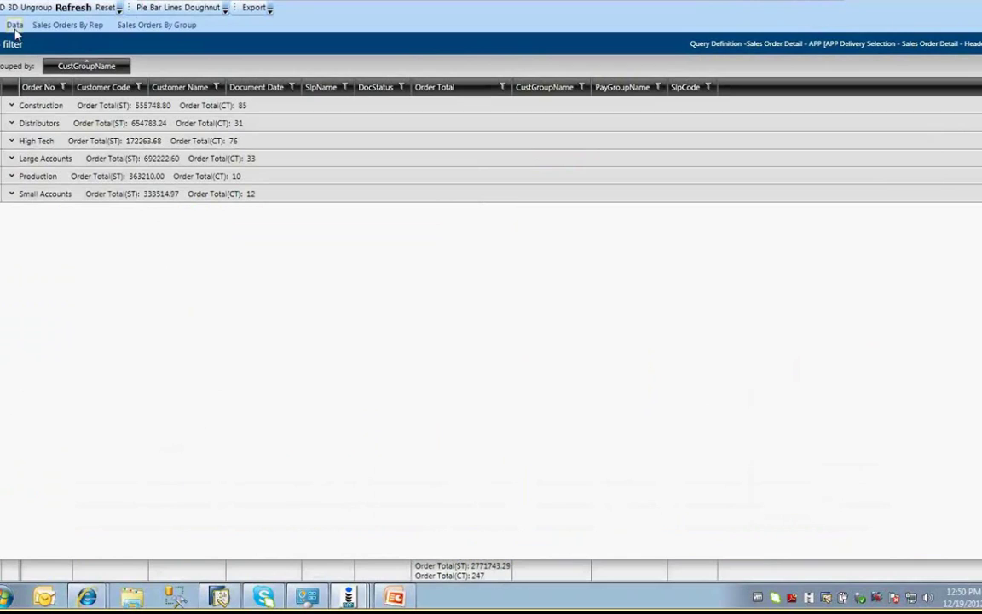
# Step: Remove the CustGroupName grouping, group by SlpName, and view the Sales Orders By Rep chart
pyautogui.moveTo(122, 68)
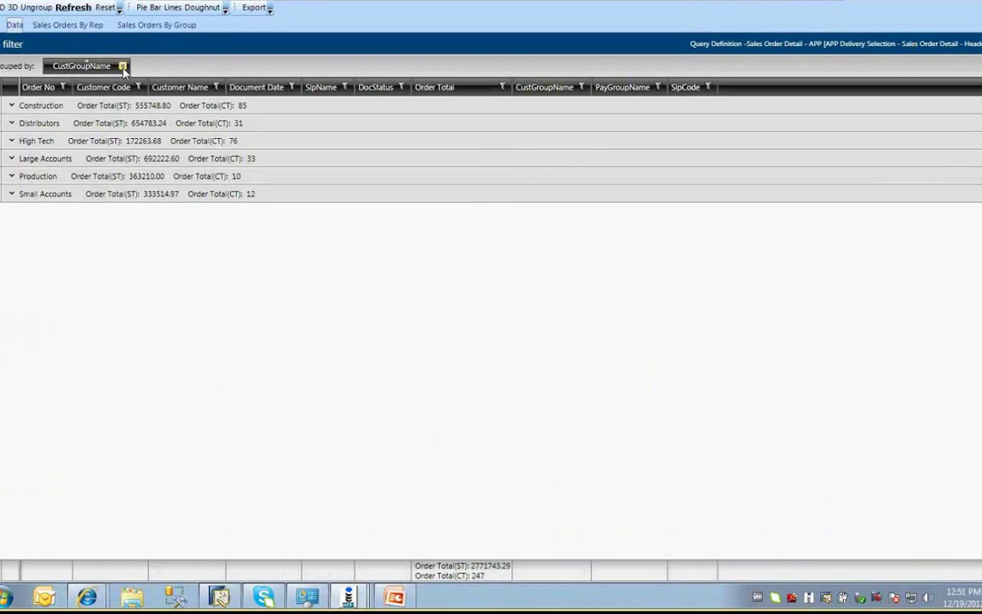
pyautogui.click(122, 68)
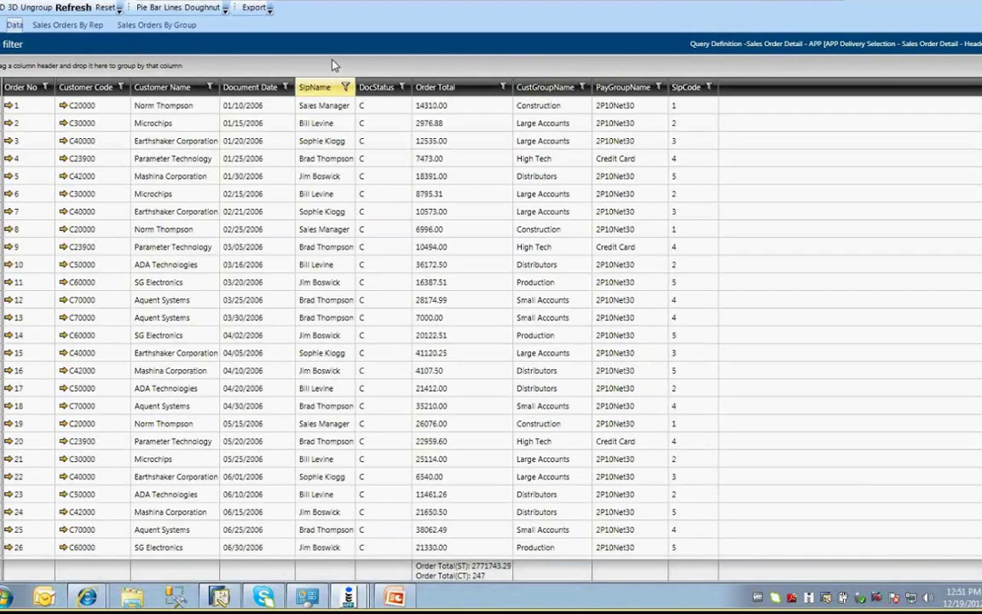
pyautogui.moveTo(315, 87); pyautogui.dragTo(324, 127)
pyautogui.click(69, 22)
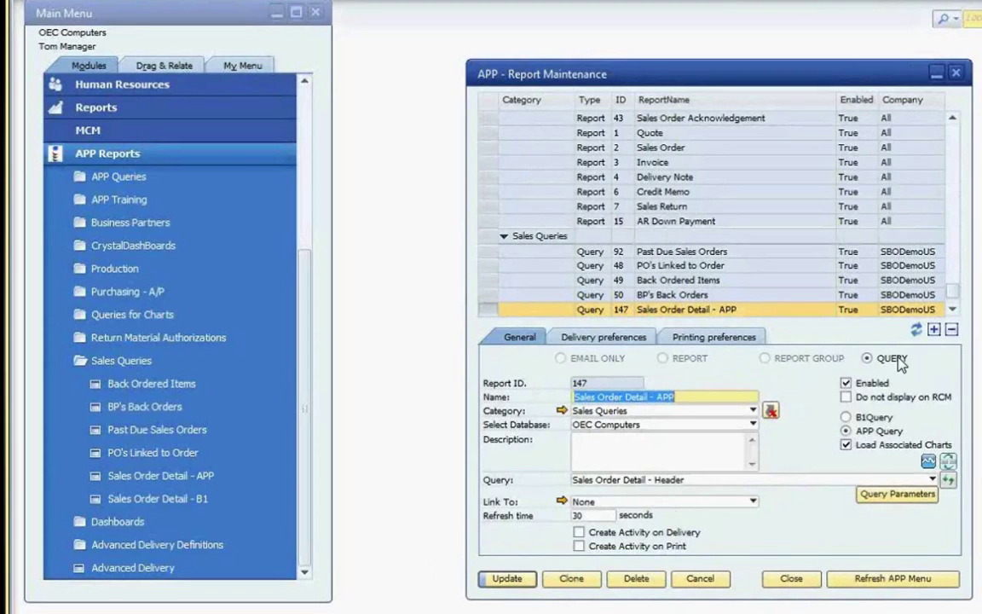
pyautogui.click(620, 413)
pyautogui.click(620, 413)
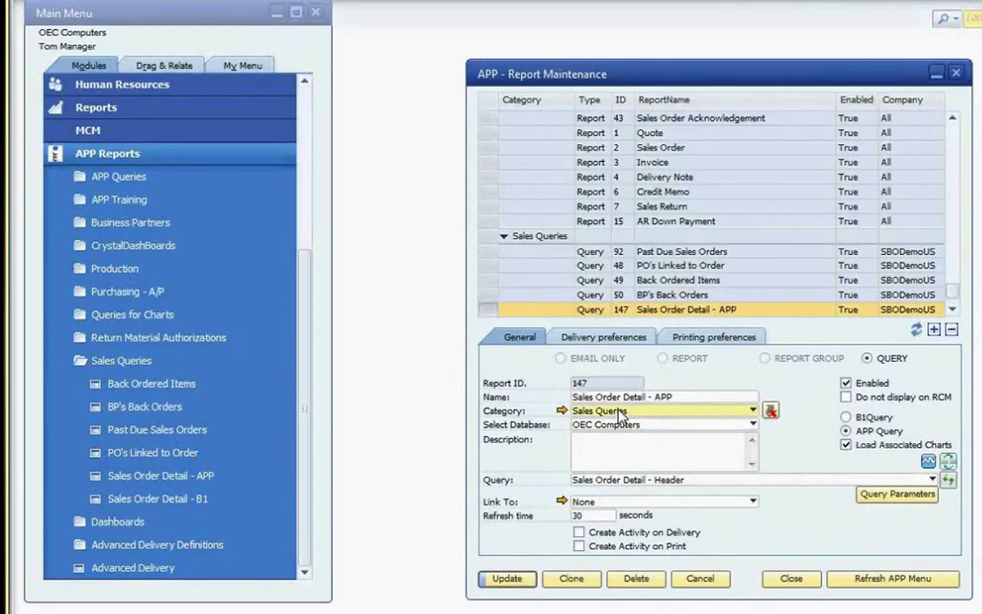
pyautogui.click(620, 426)
pyautogui.click(620, 426)
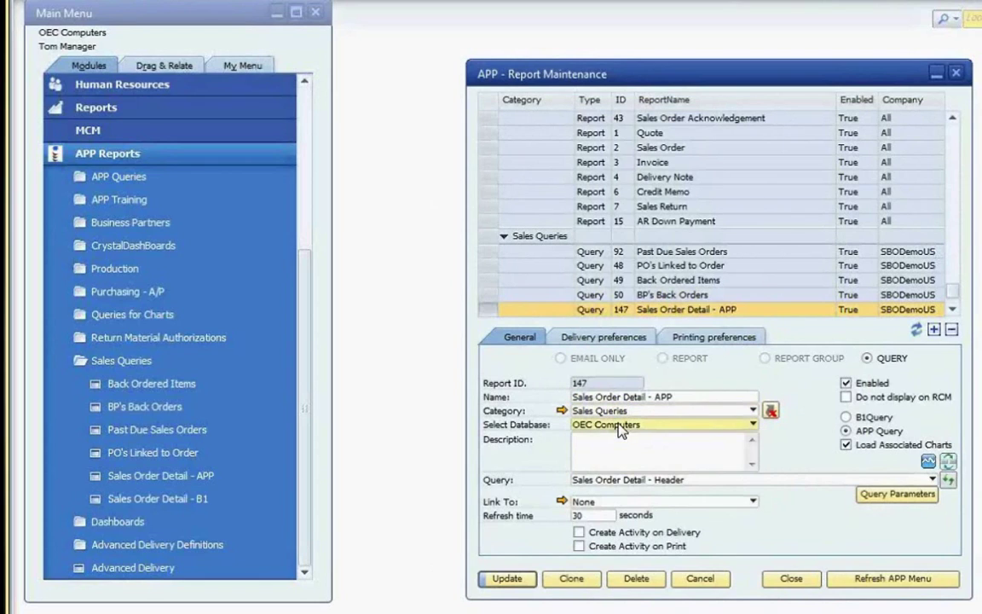
pyautogui.click(620, 452)
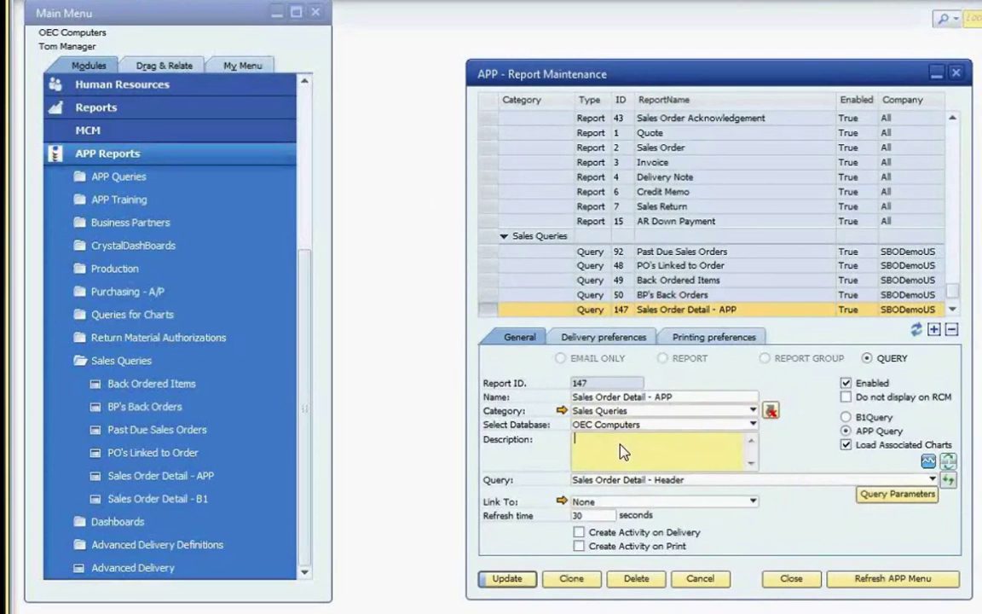
pyautogui.click(639, 481)
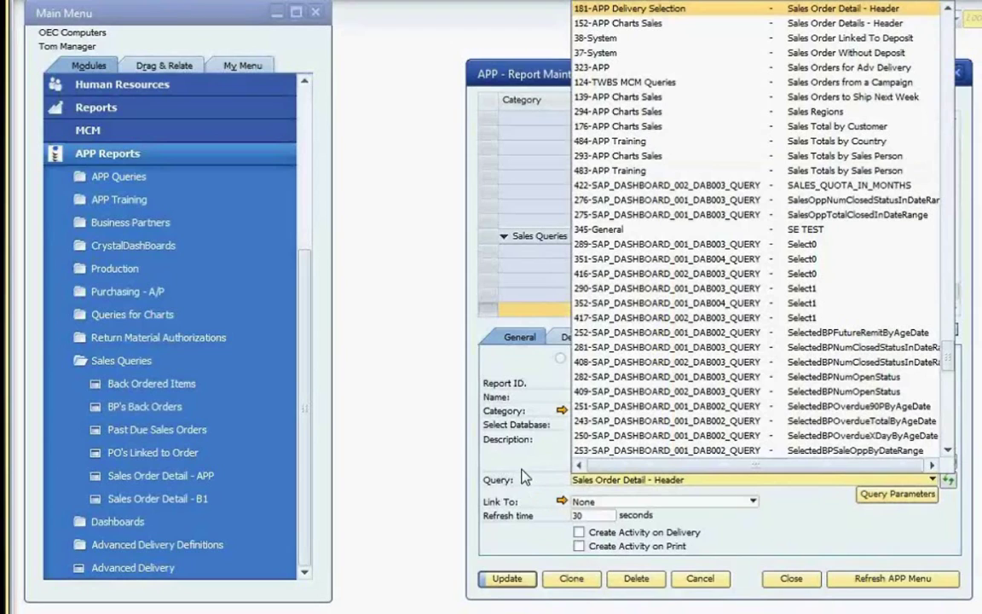
pyautogui.click(524, 478)
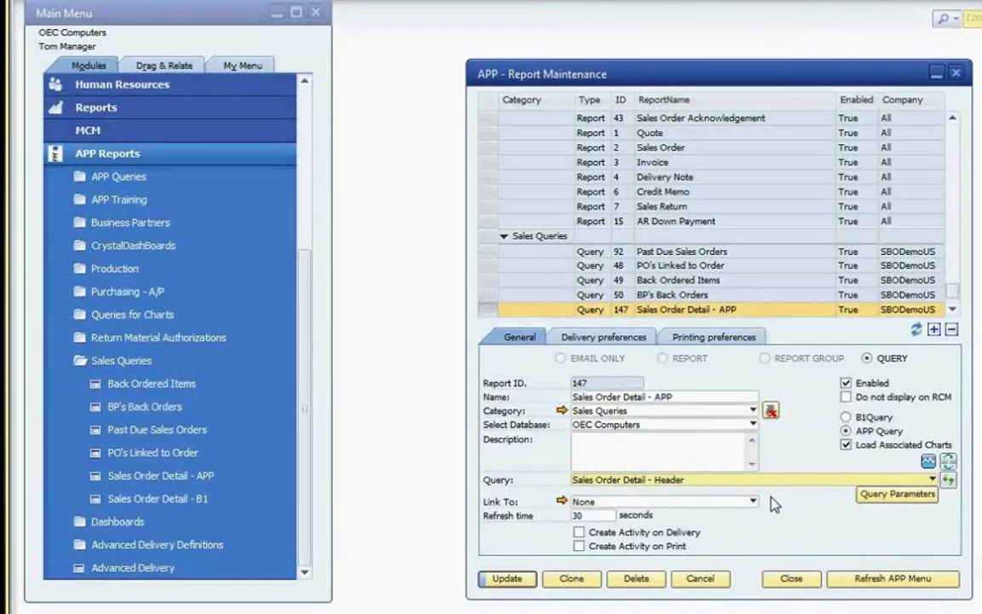
# Step: Leave the report's linked form set to None in Report Maintenance
pyautogui.click(636, 503)
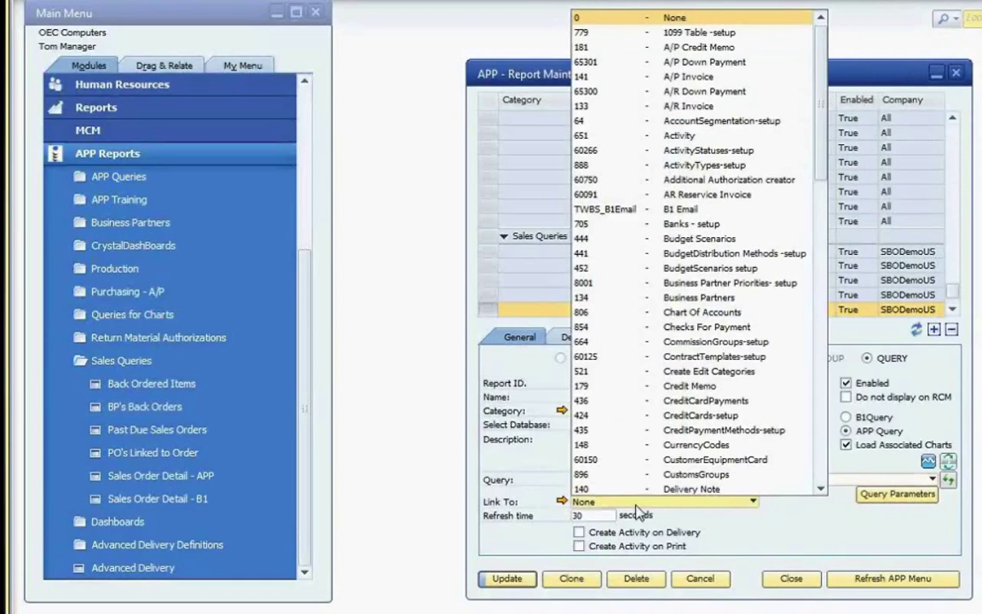
pyautogui.press('Escape')
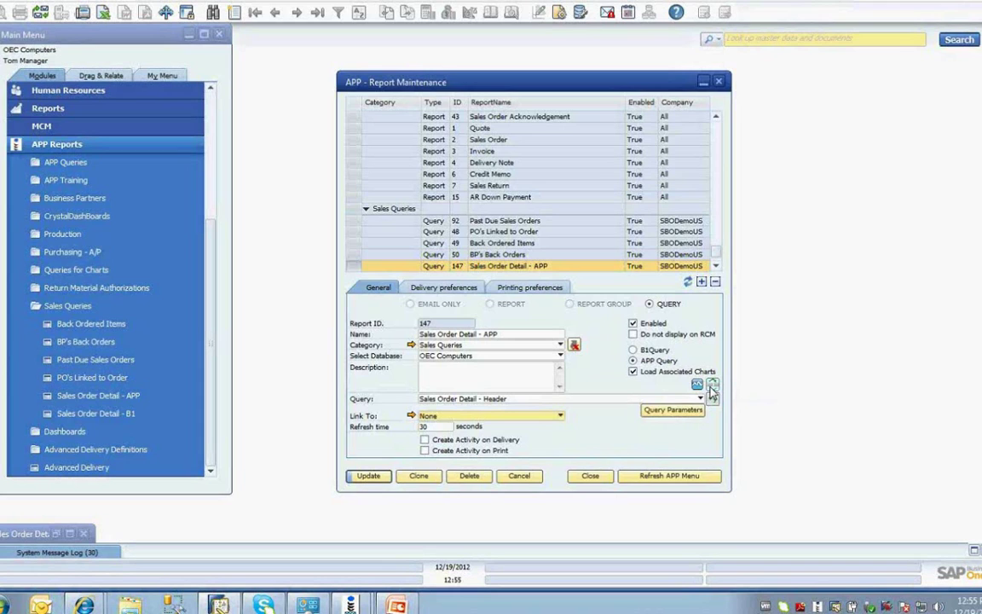
# Step: Relabel CustGroupName as 'BP Group' in Query Parameters, leaving SlpName's display order unchanged
pyautogui.click(712, 392)
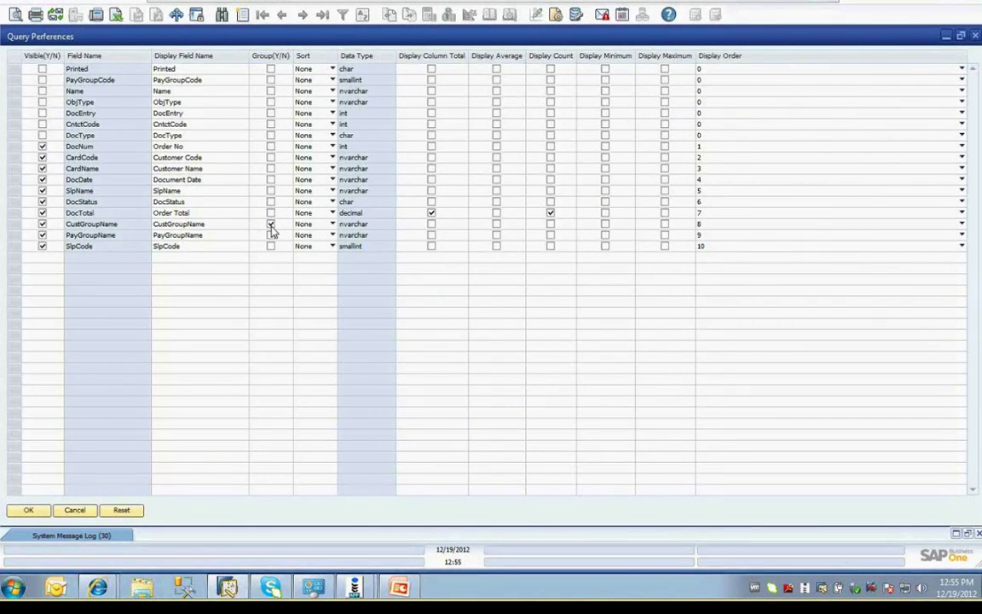
pyautogui.press('Tab')
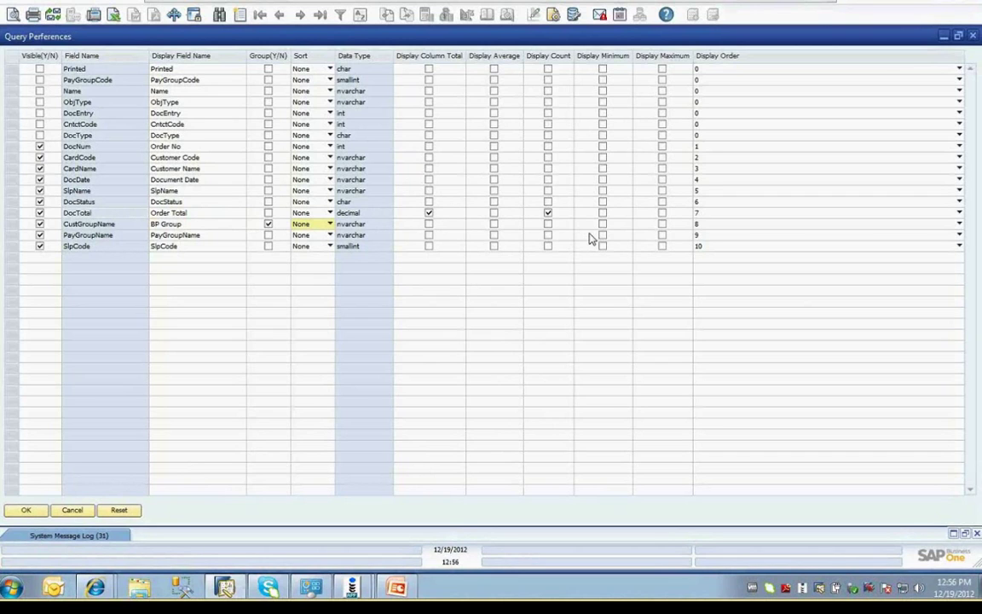
pyautogui.click(710, 191)
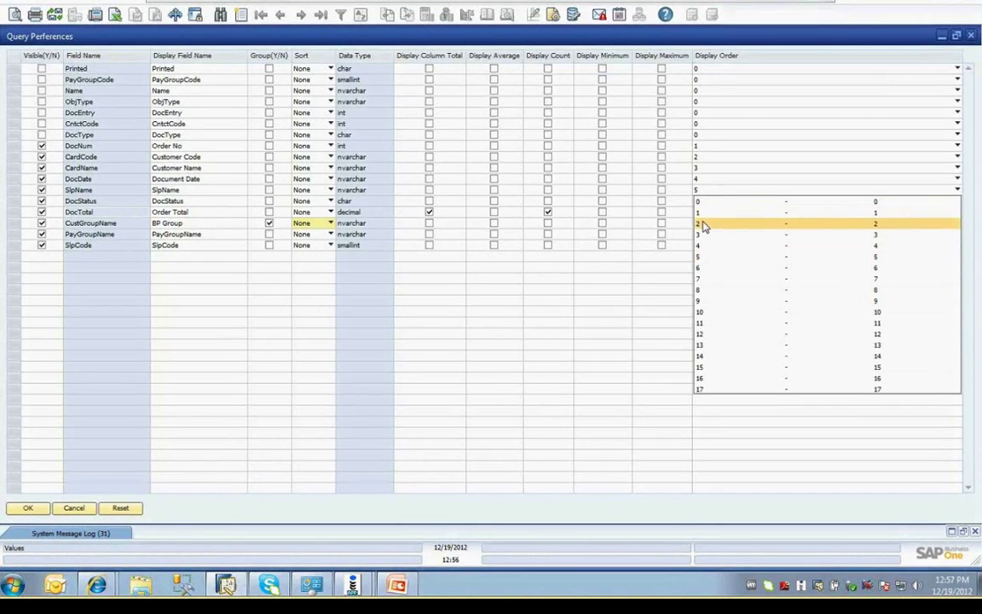
pyautogui.press('Escape')
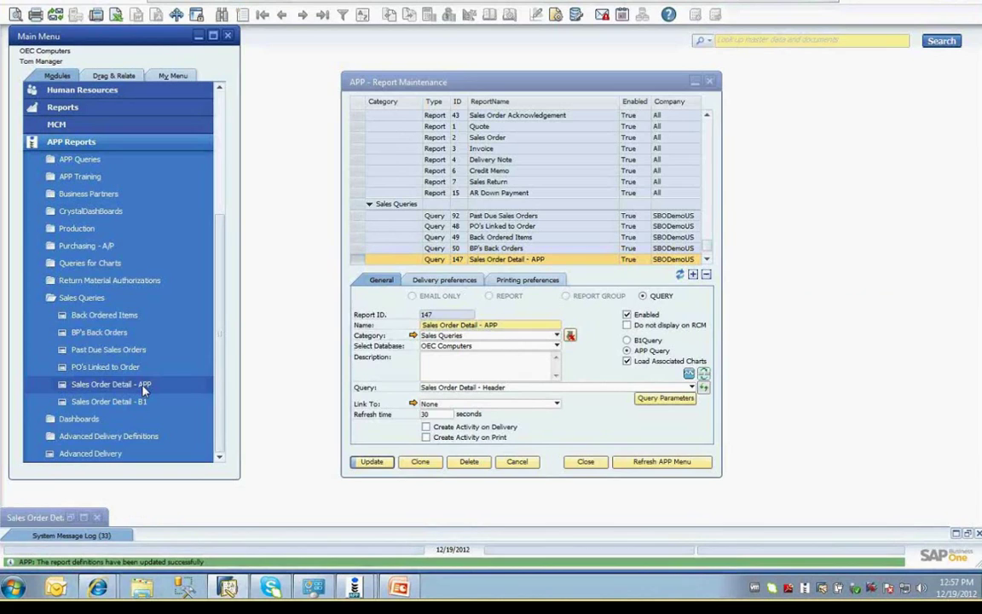
pyautogui.click(143, 389)
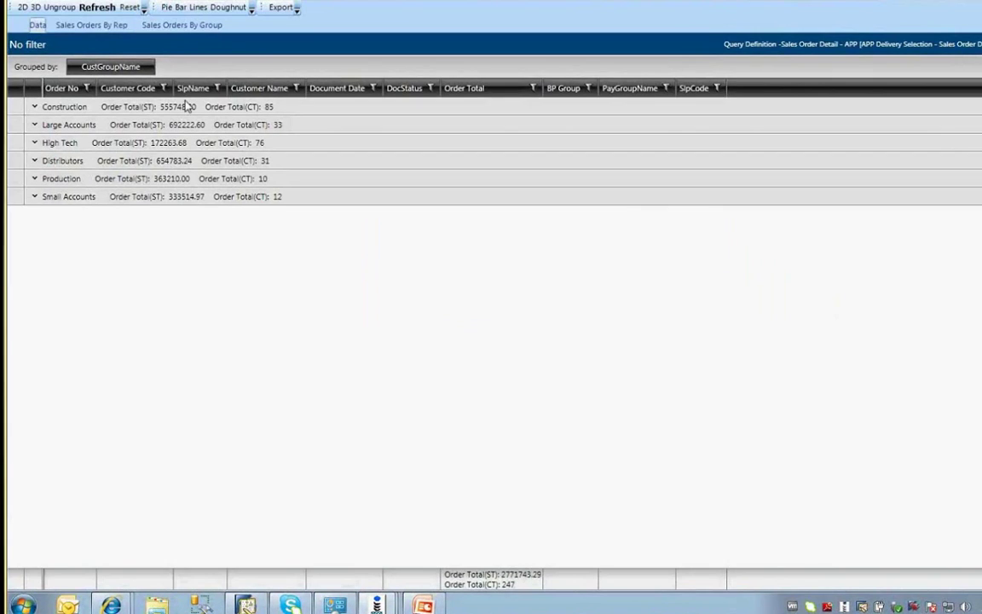
pyautogui.click(177, 108)
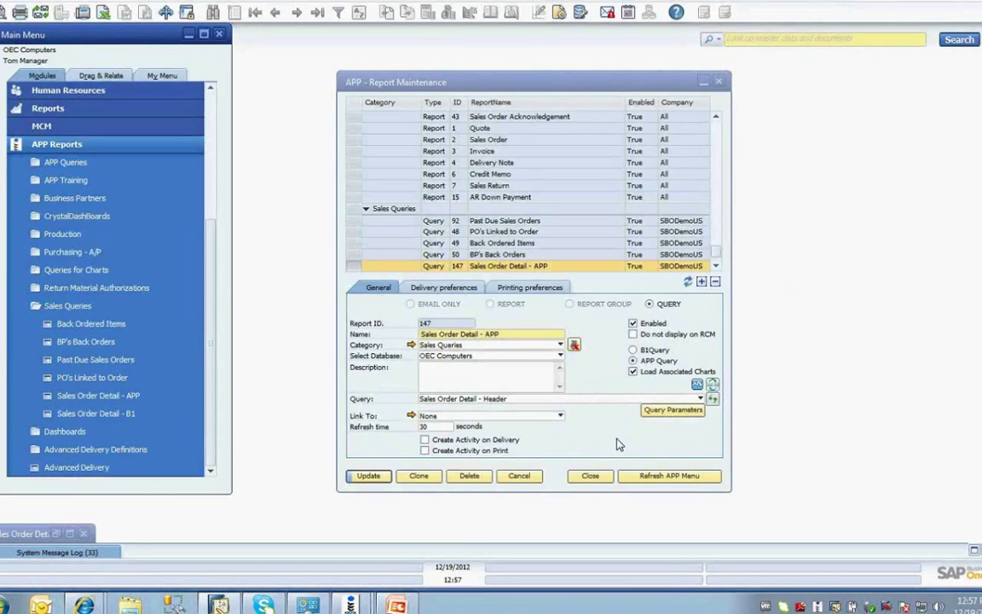
# Step: Preview Sales Orders By Rep as a 2D bar chart of DocTotal per SlpName
pyautogui.click(712, 384)
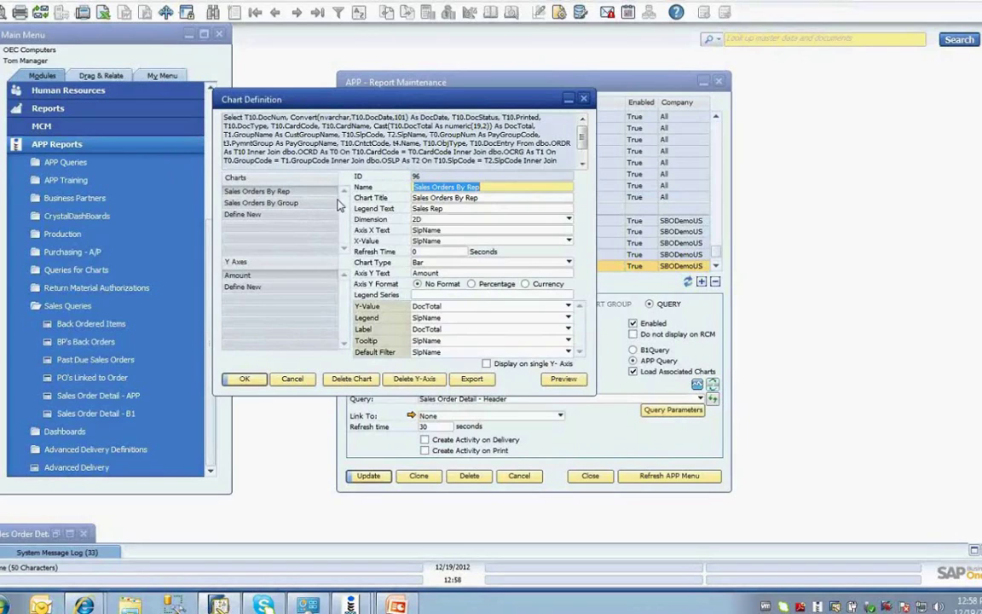
pyautogui.click(489, 186)
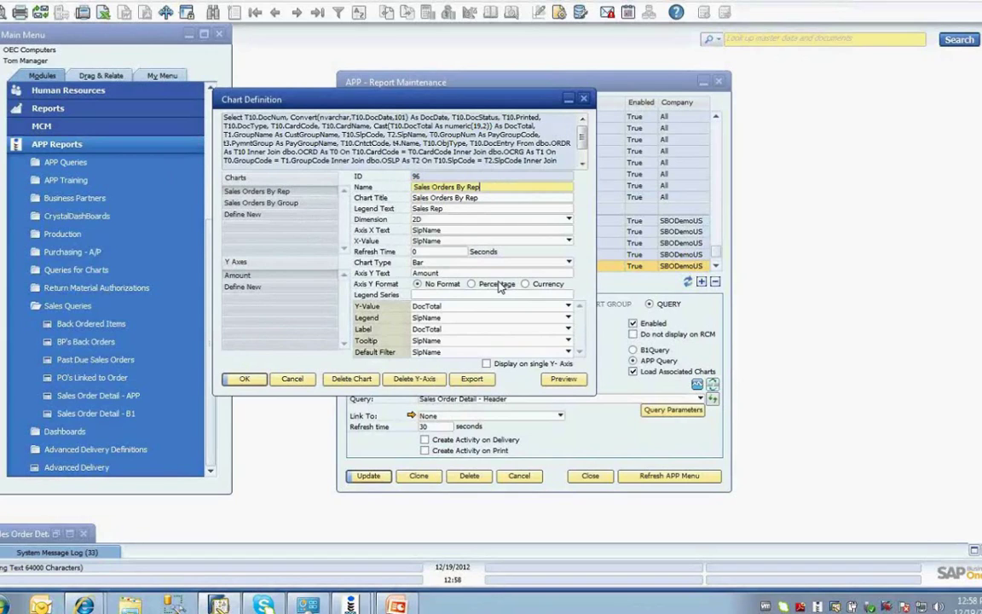
pyautogui.click(455, 220)
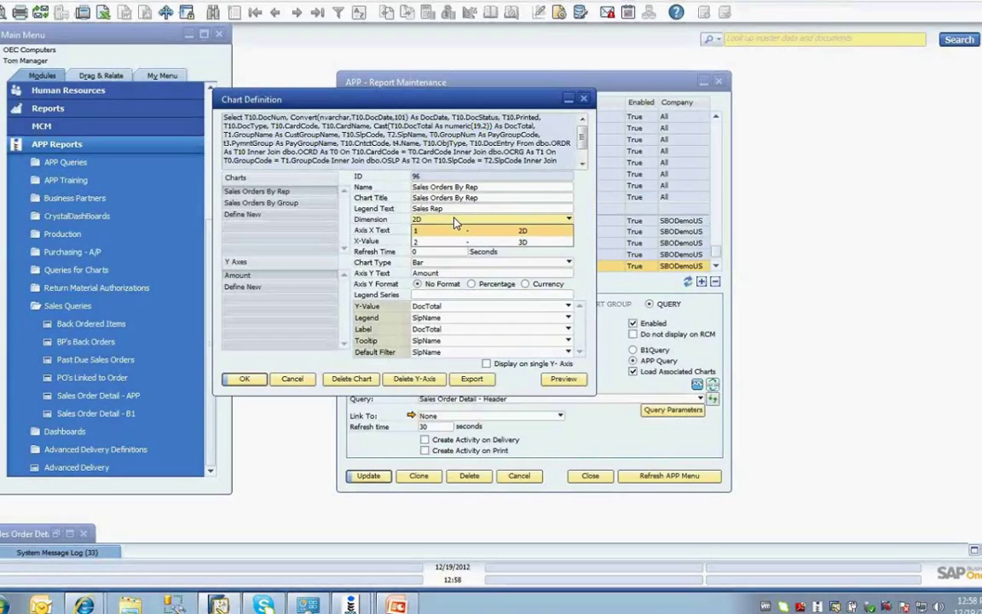
pyautogui.click(455, 231)
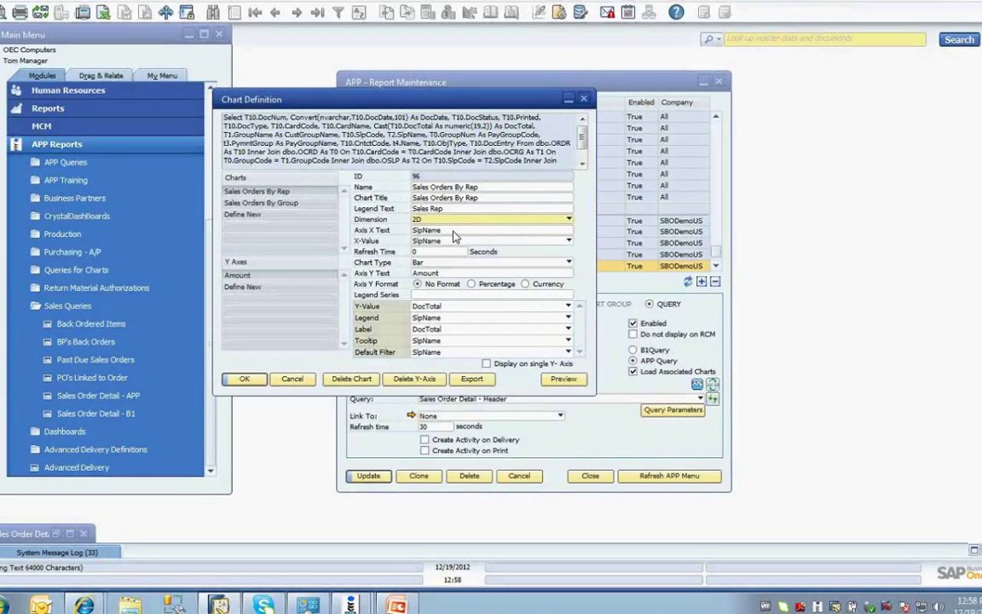
pyautogui.click(457, 242)
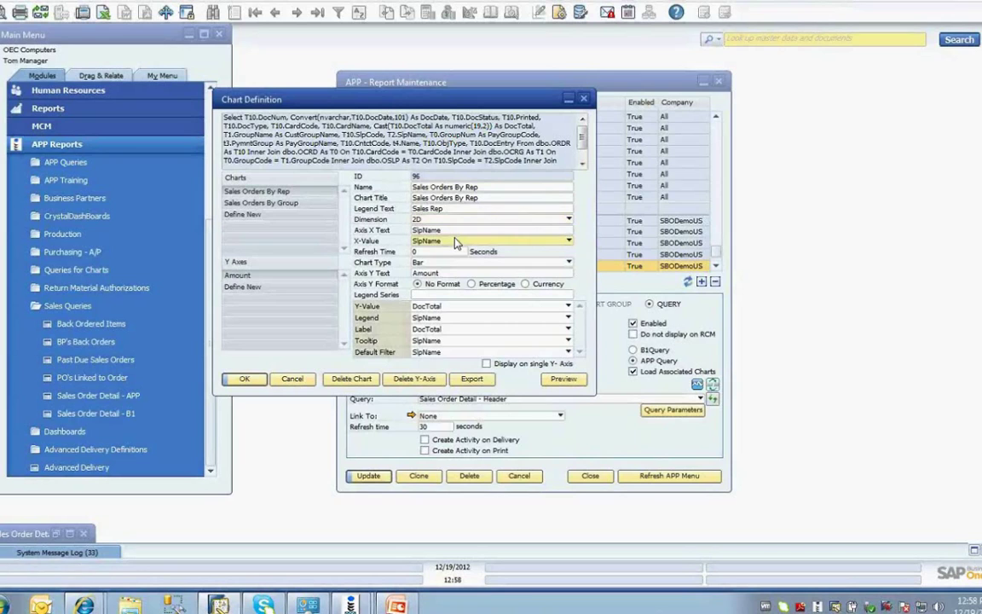
pyautogui.click(457, 262)
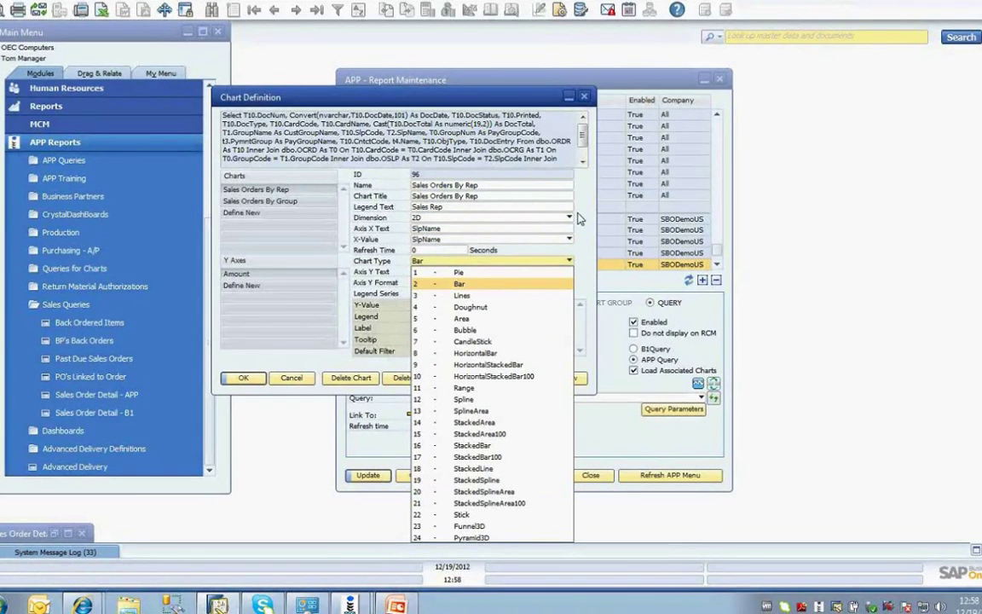
pyautogui.click(570, 377)
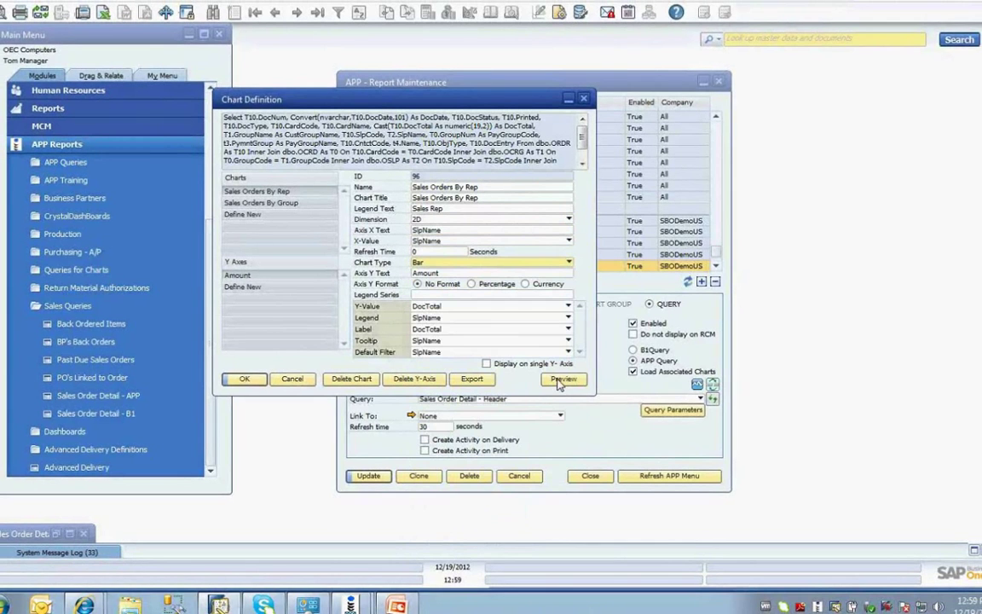
pyautogui.click(570, 378)
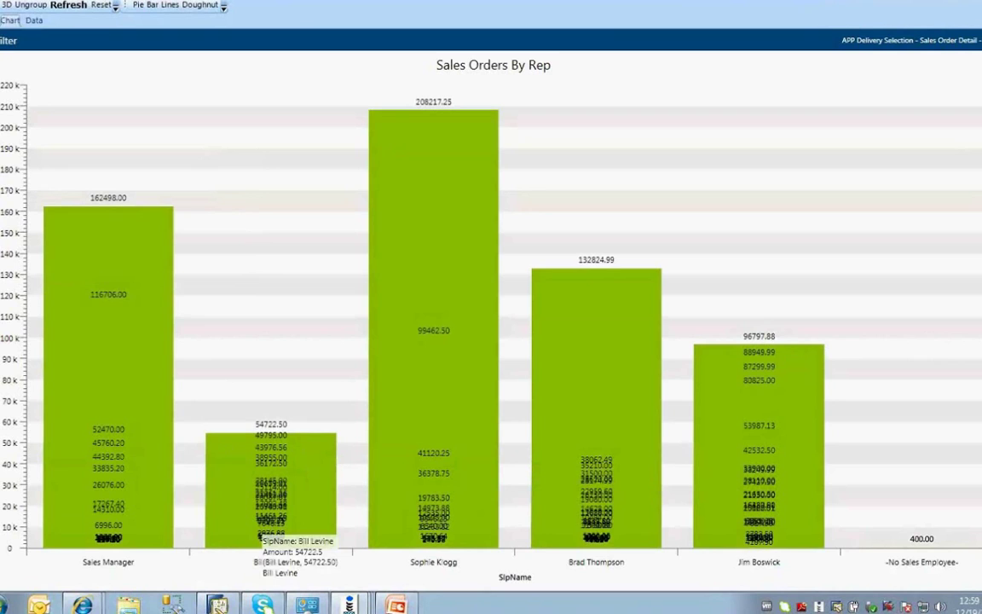
# Step: Close the chart preview window
pyautogui.click(979, 16)
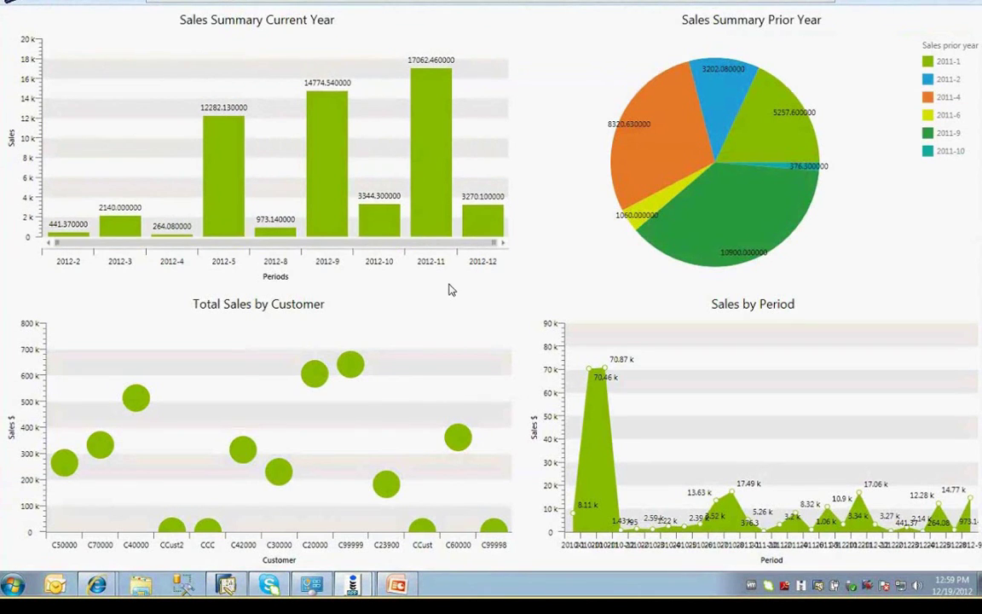
# Step: Zoom the Sales by Period chart and bring up the APP Charts Sales dashboard
pyautogui.moveTo(567, 527); pyautogui.dragTo(680, 516)
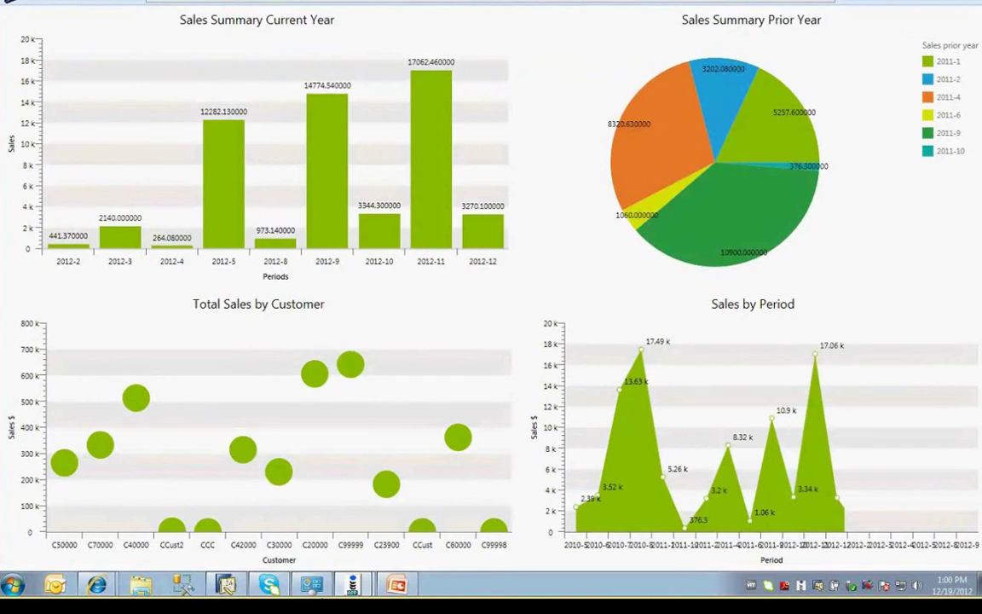
pyautogui.moveTo(226, 585)
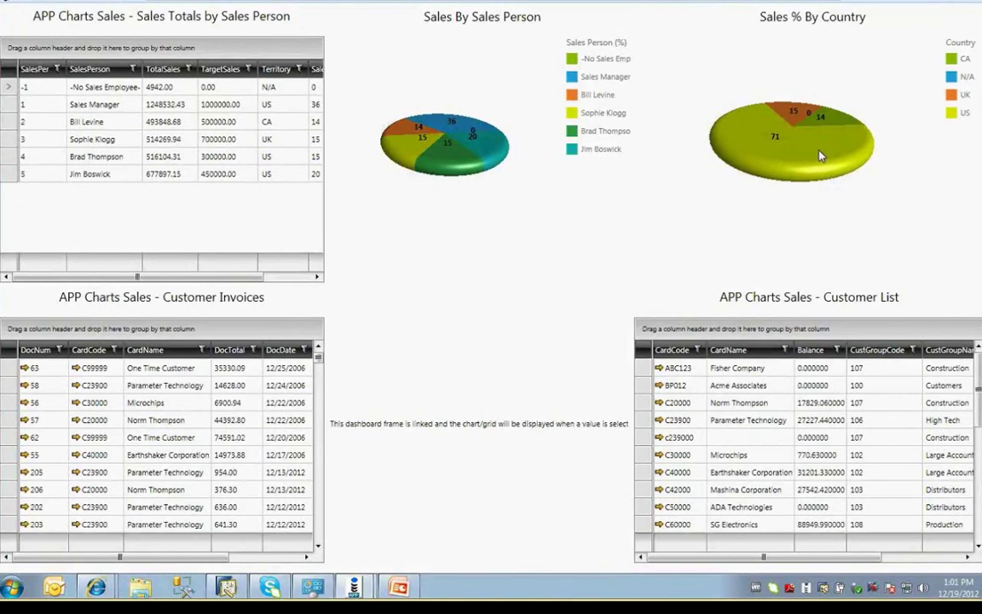
pyautogui.moveTo(820, 156)
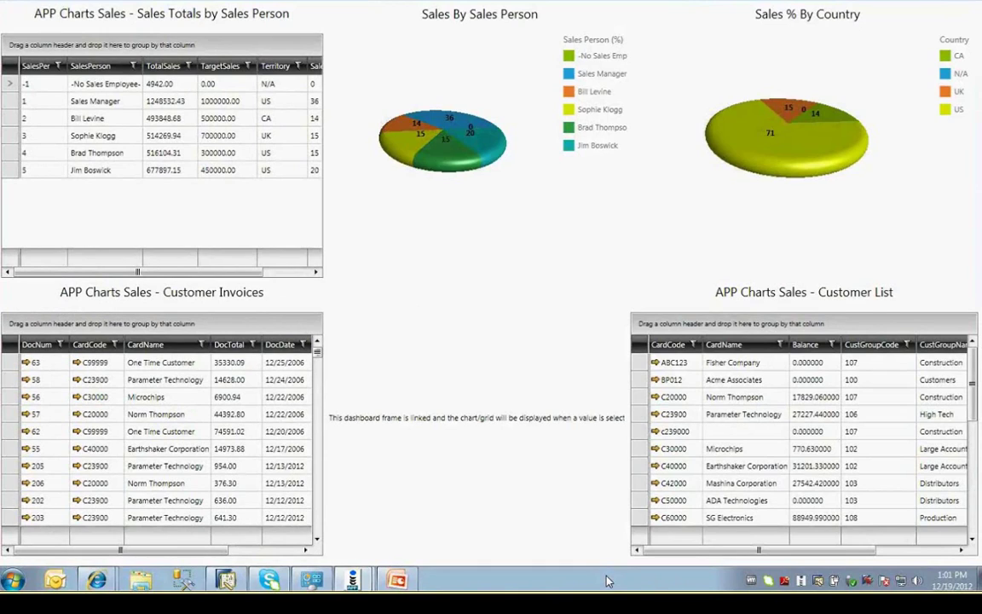
# Step: Filter the dashboard to salesperson 2, showing 493848.68 current sales against a 500000.00 target
pyautogui.click(13, 124)
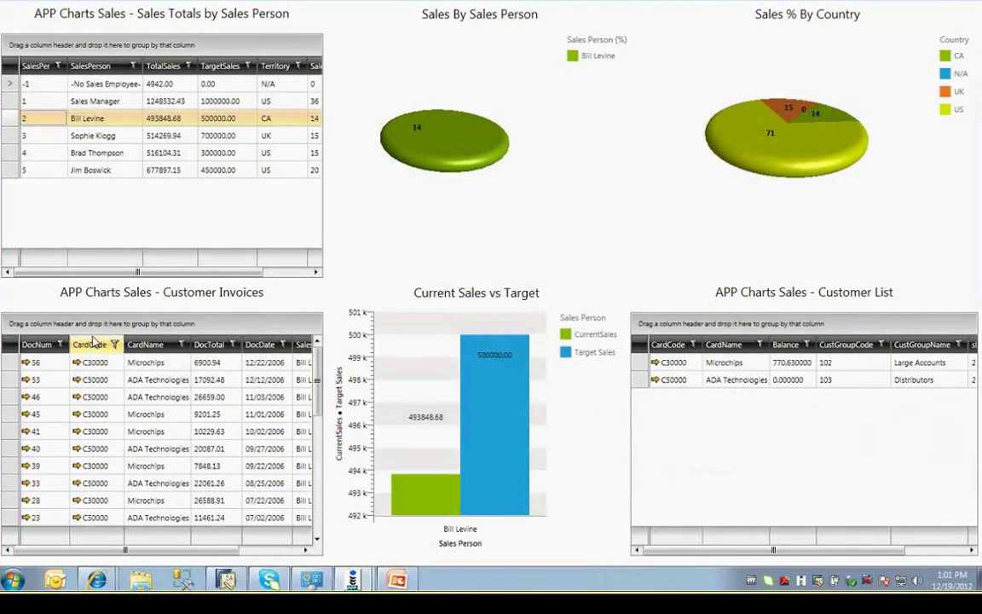
pyautogui.moveTo(94, 301)
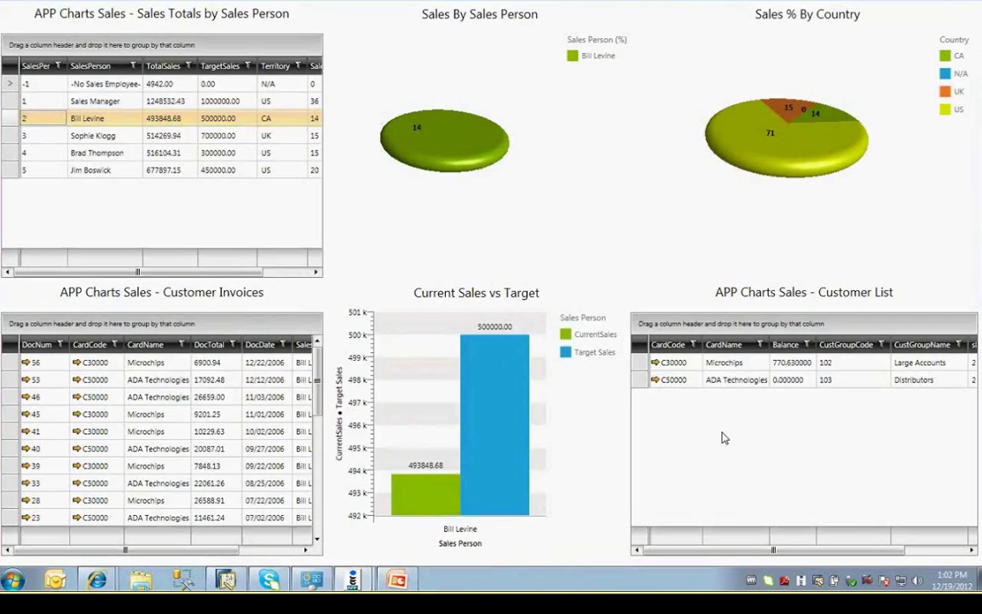
# Step: Switch the linked frames to salesperson 4, showing 516104.31 sales against a 300000.00 target
pyautogui.click(9, 154)
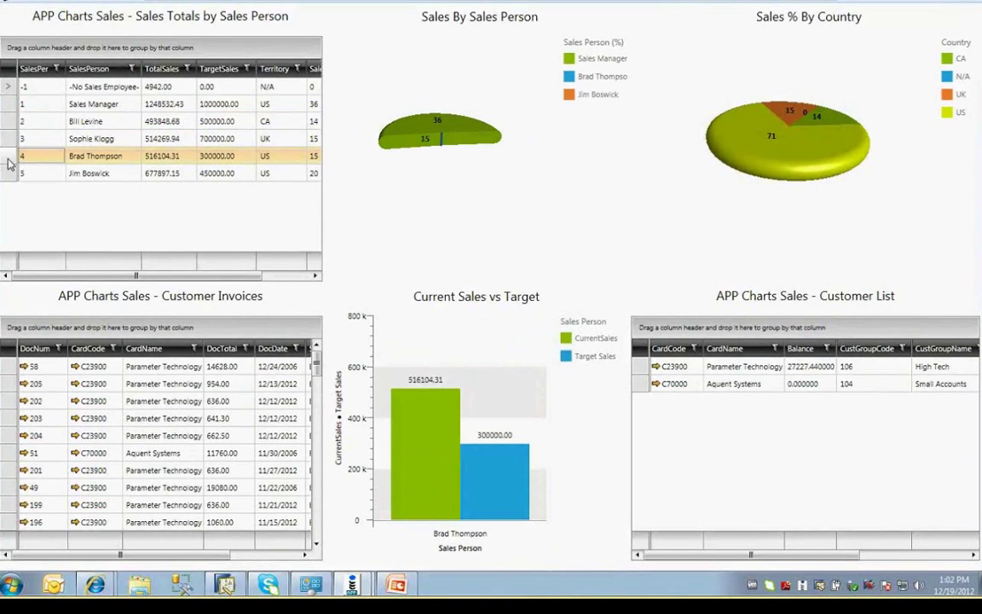